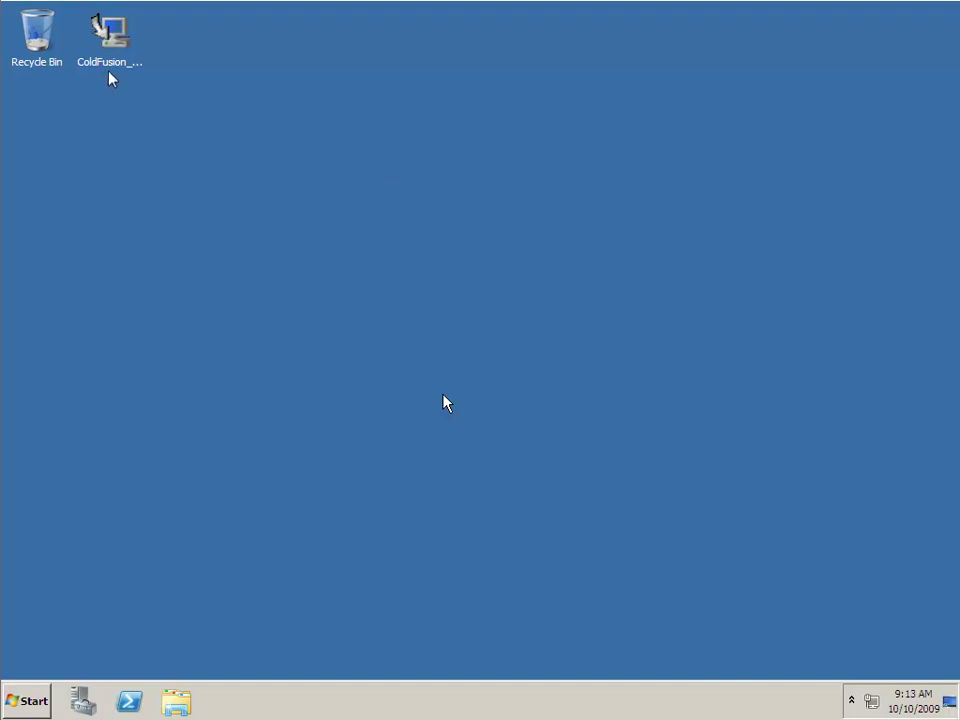
- Review the computer's System properties from the Start menu, then close them
click(32, 705)
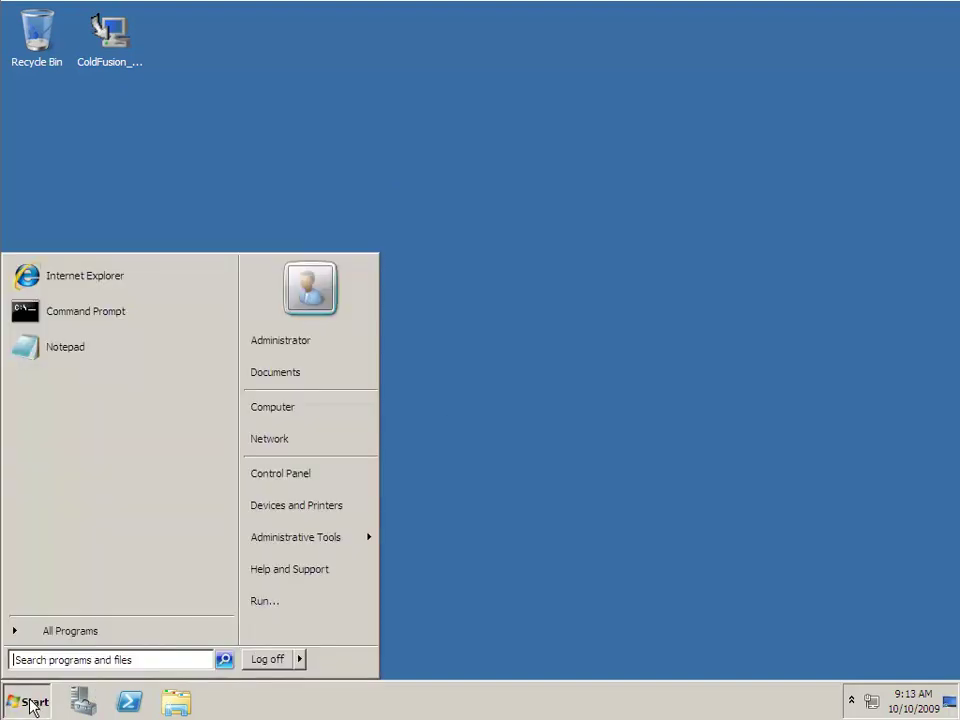
right_click(300, 407)
click(386, 538)
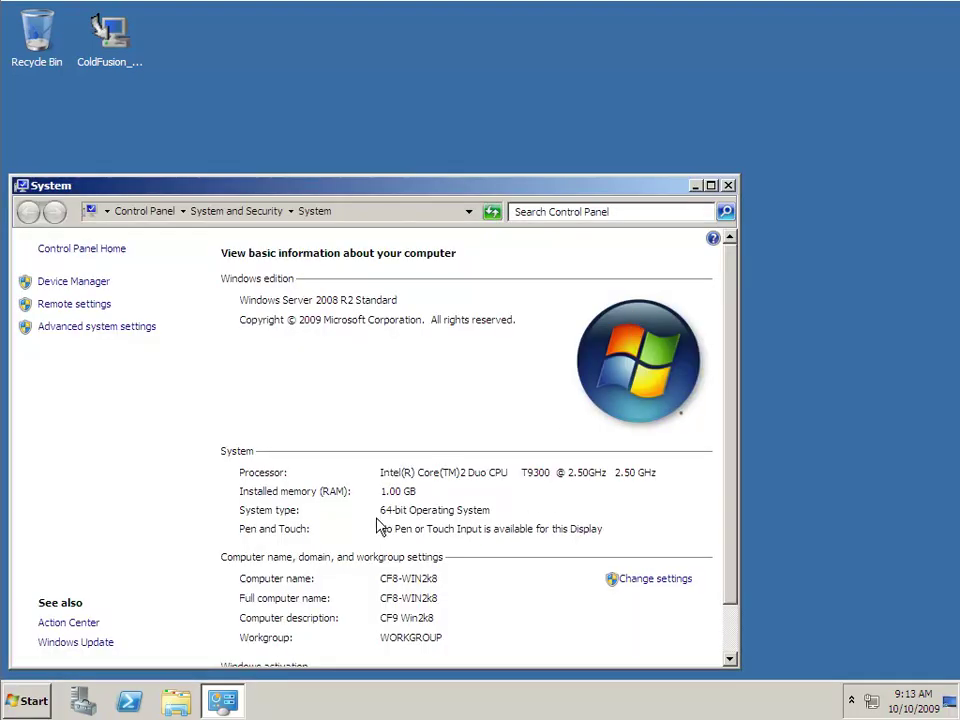
click(729, 186)
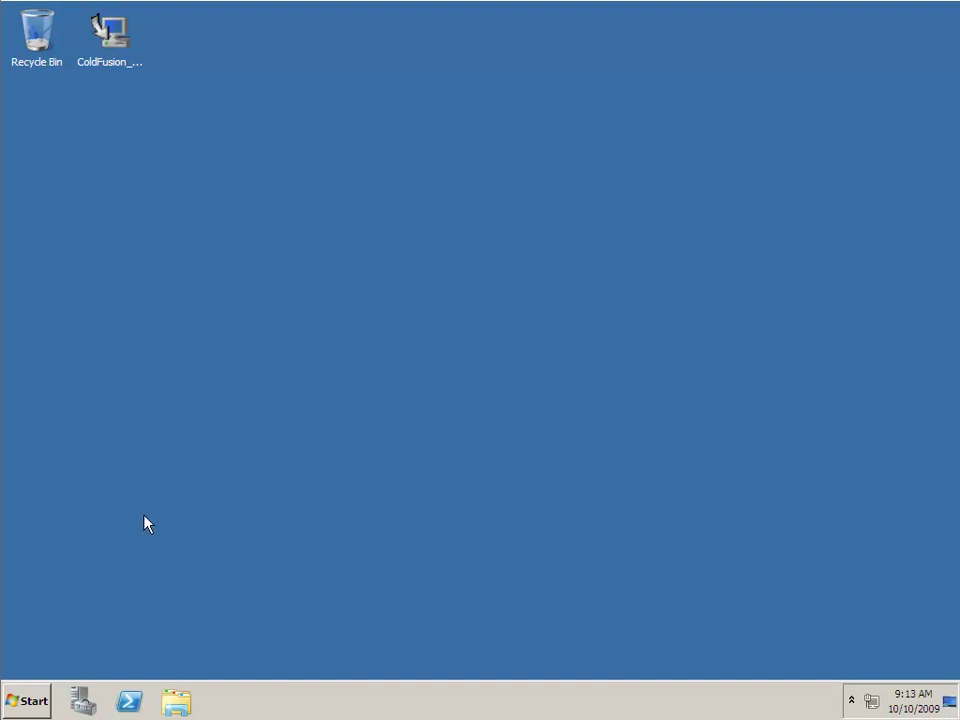
- Open Control Panel from Start, then close it to return to Server Manager
click(25, 705)
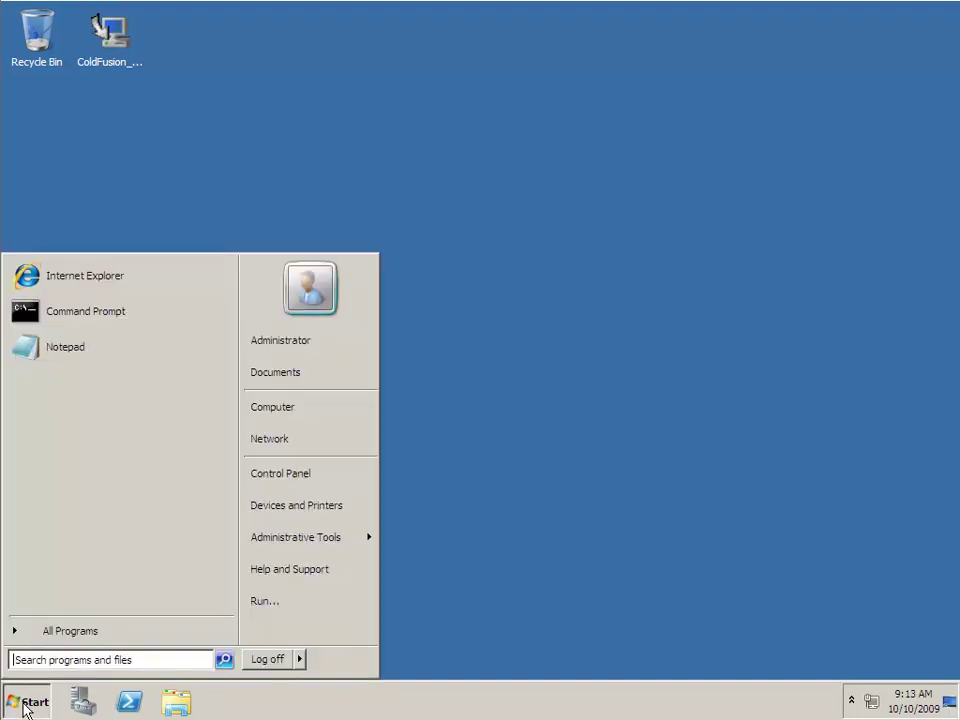
click(287, 480)
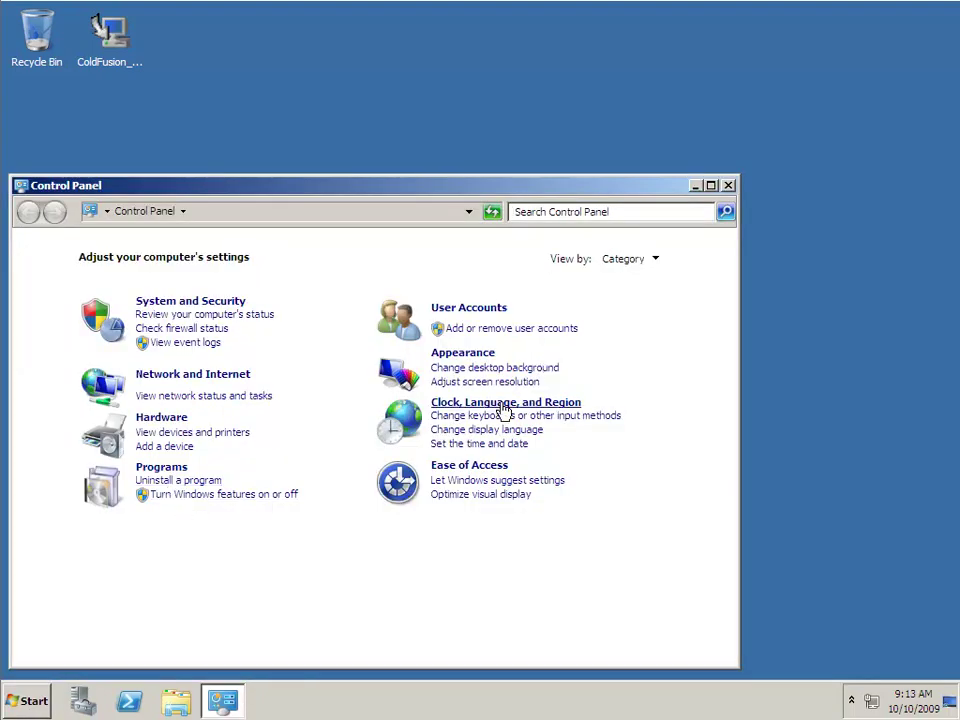
click(730, 187)
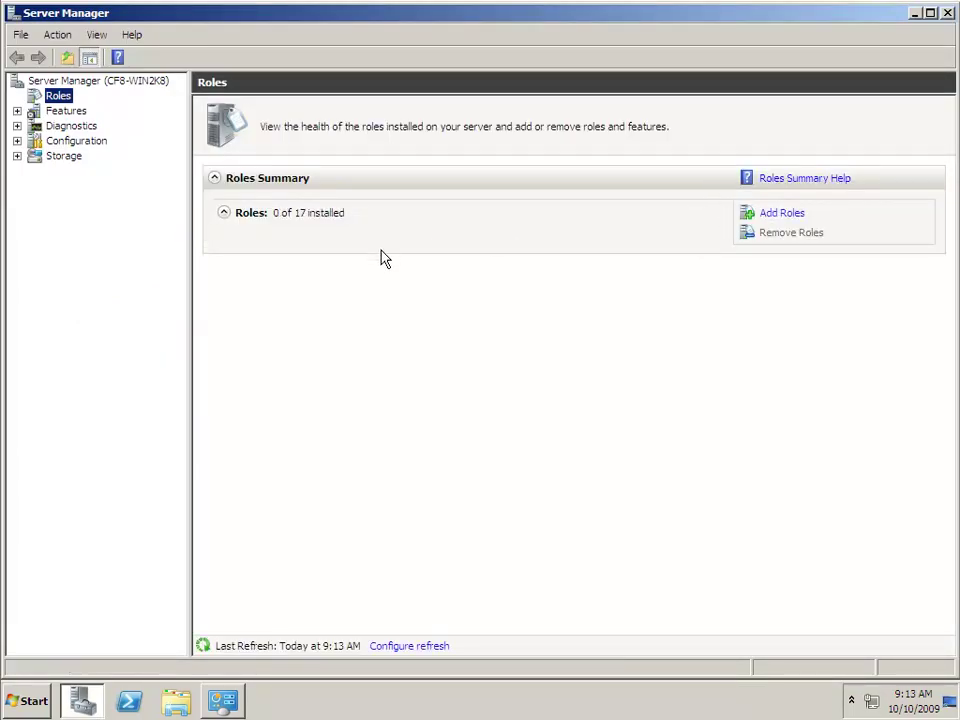
- Start Add Roles and select the Web Server (IIS) role
click(786, 213)
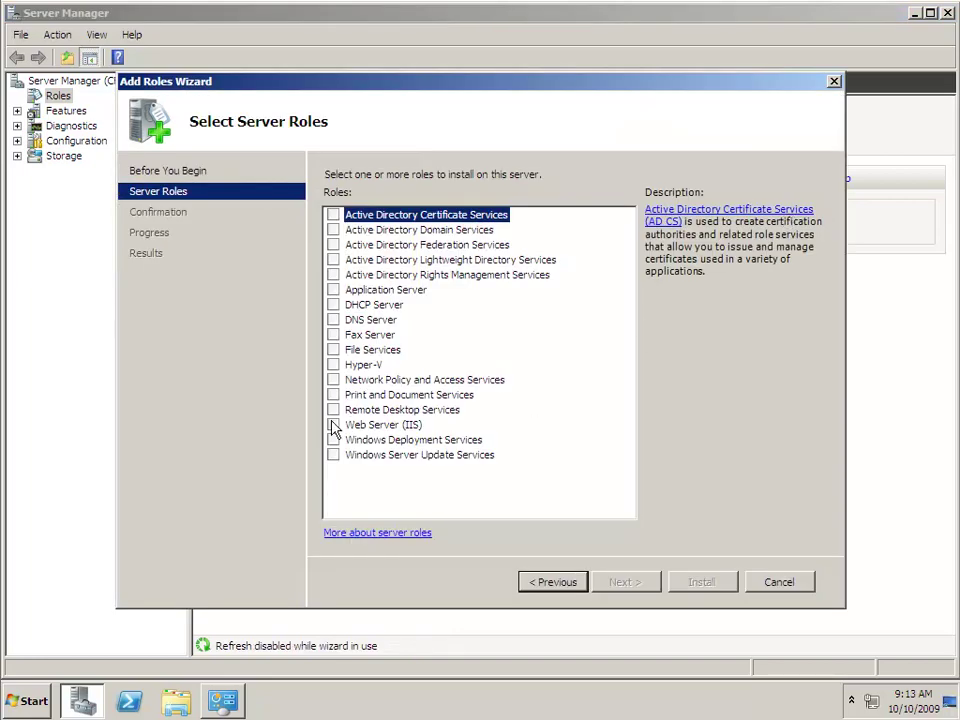
click(333, 425)
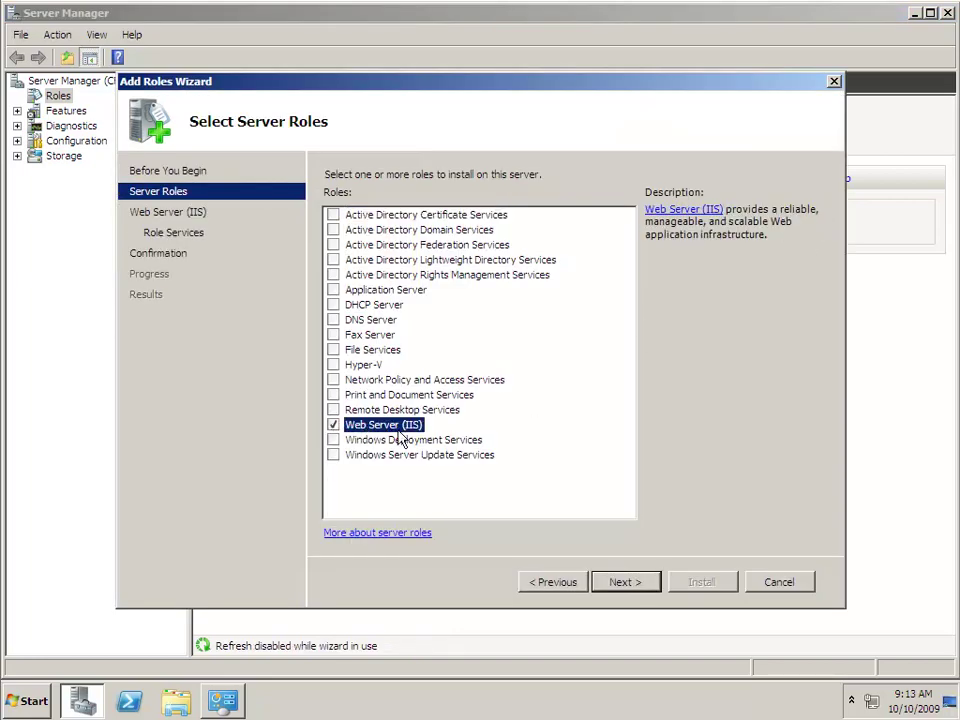
click(634, 588)
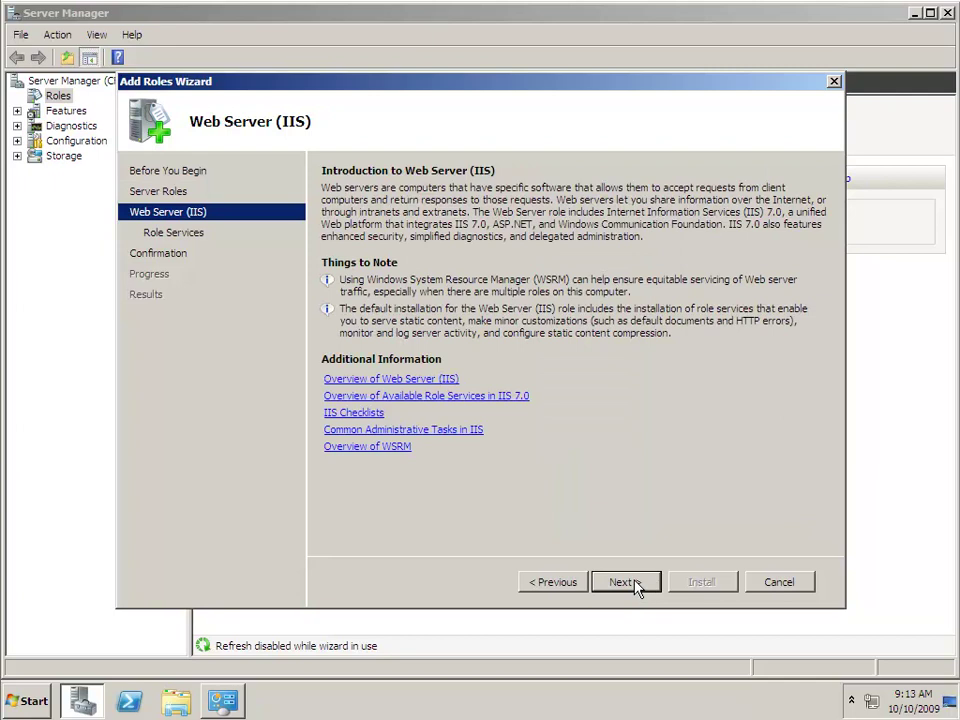
click(634, 588)
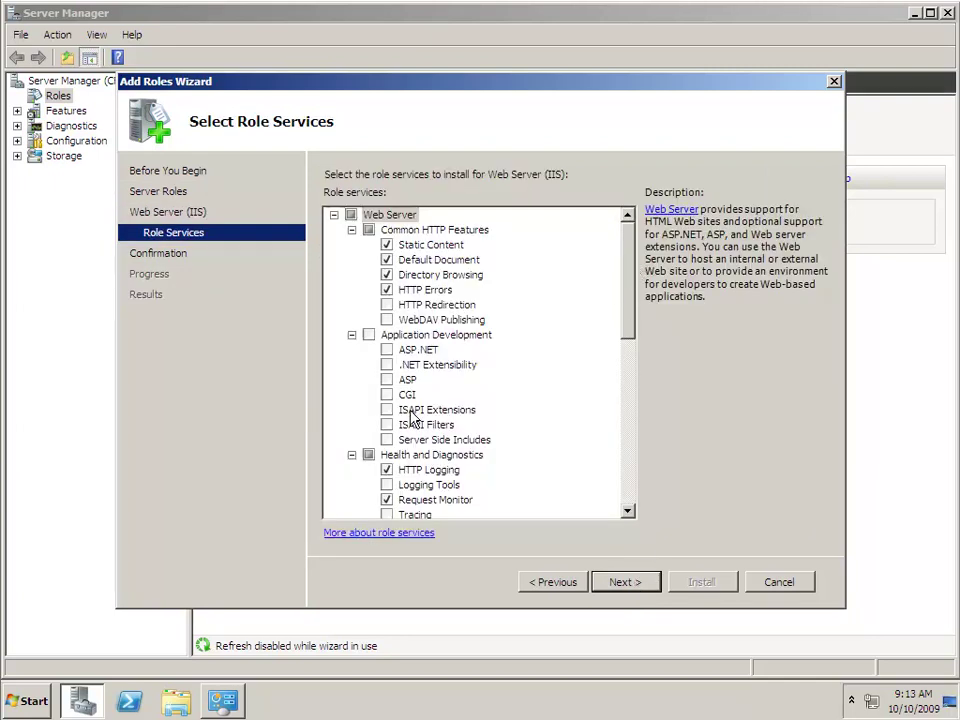
- Add the ISAPI Extensions, ISAPI Filters and IIS 6 Metabase Compatibility role services
click(386, 410)
click(386, 425)
mouse_move(628, 262)
mouse_down()
mouse_move(627, 366)
mouse_move(611, 422)
mouse_up()
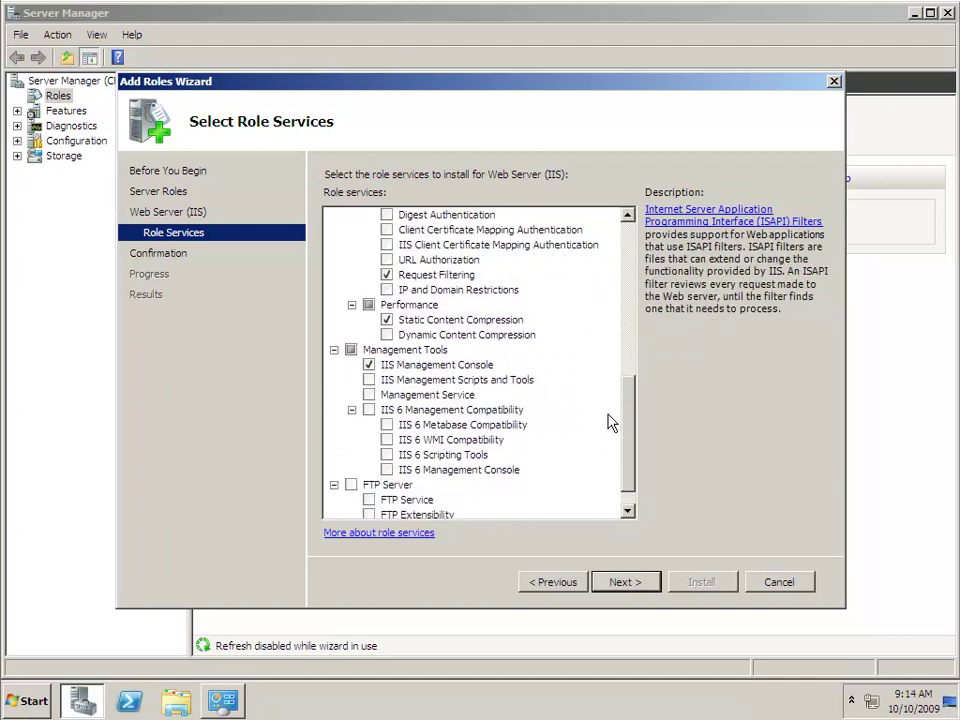
click(387, 425)
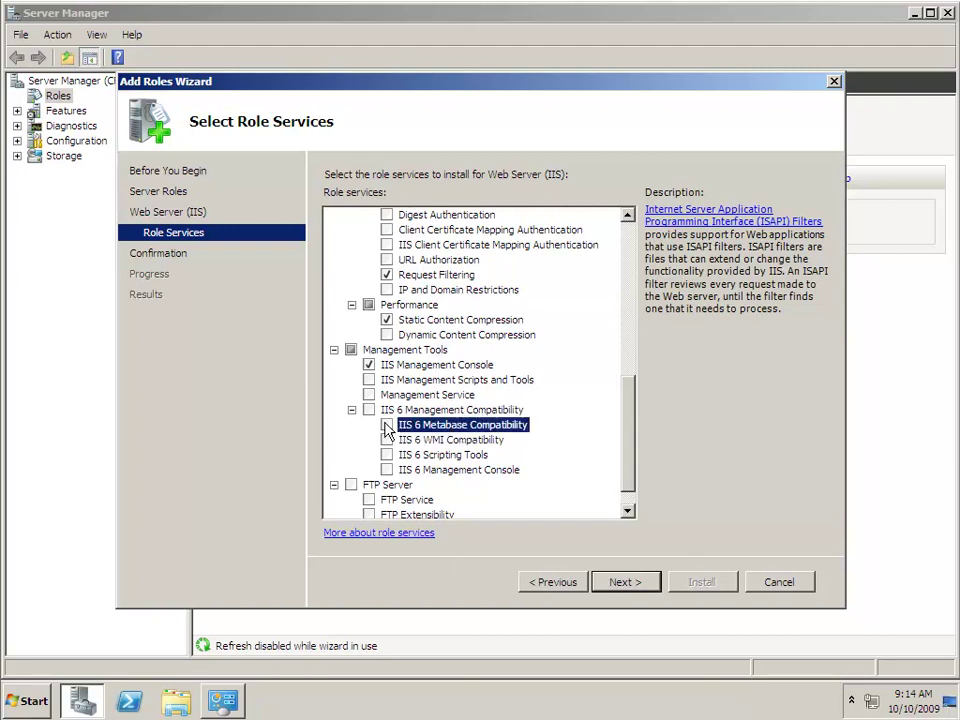
- Install the Web Server (IIS) role and close the wizard when it succeeds
click(636, 581)
click(707, 584)
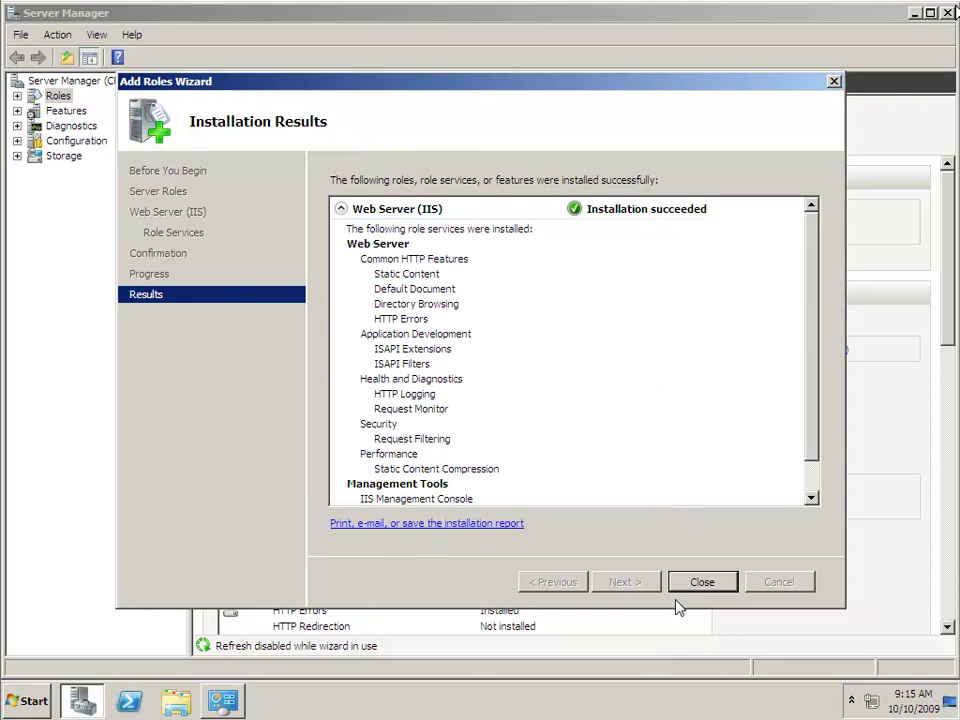
click(700, 581)
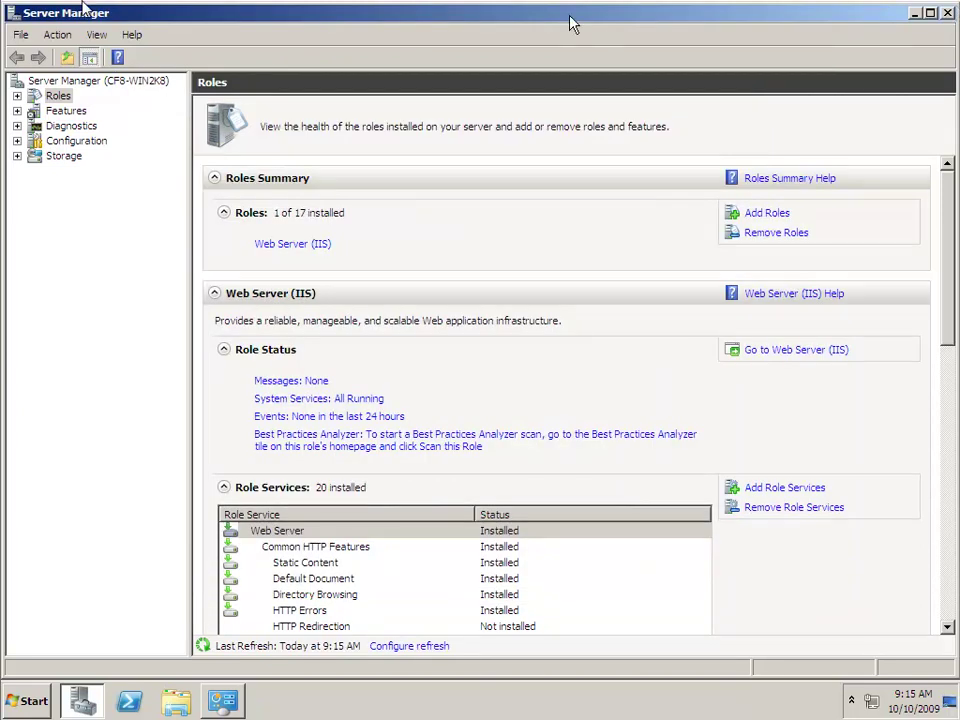
- Close Server Manager and Control Panel, and launch Internet Explorer
double_click(11, 12)
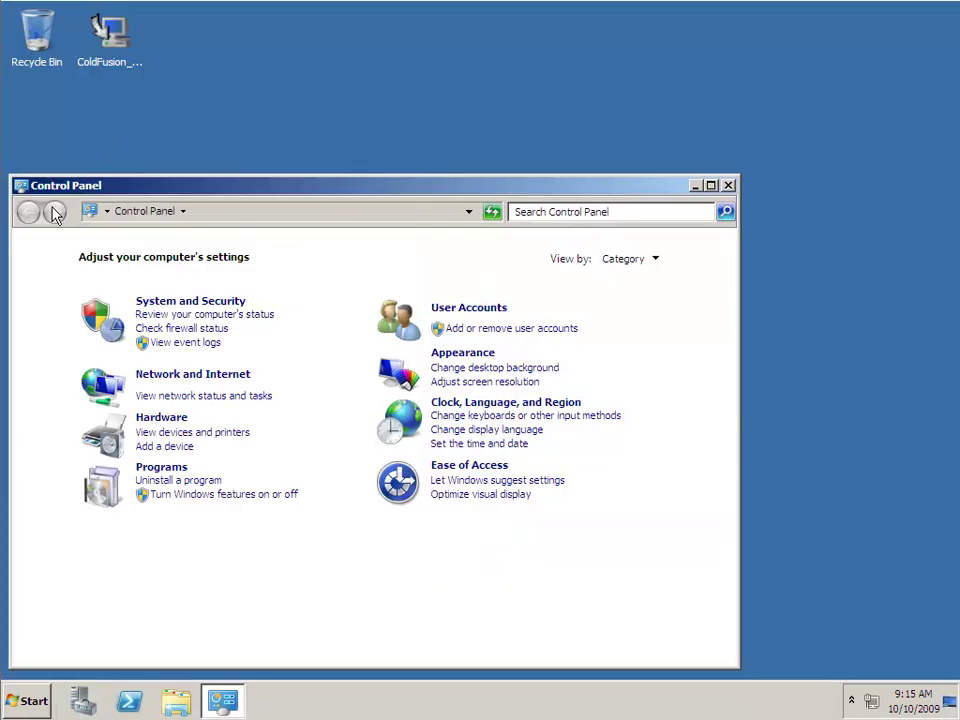
double_click(20, 185)
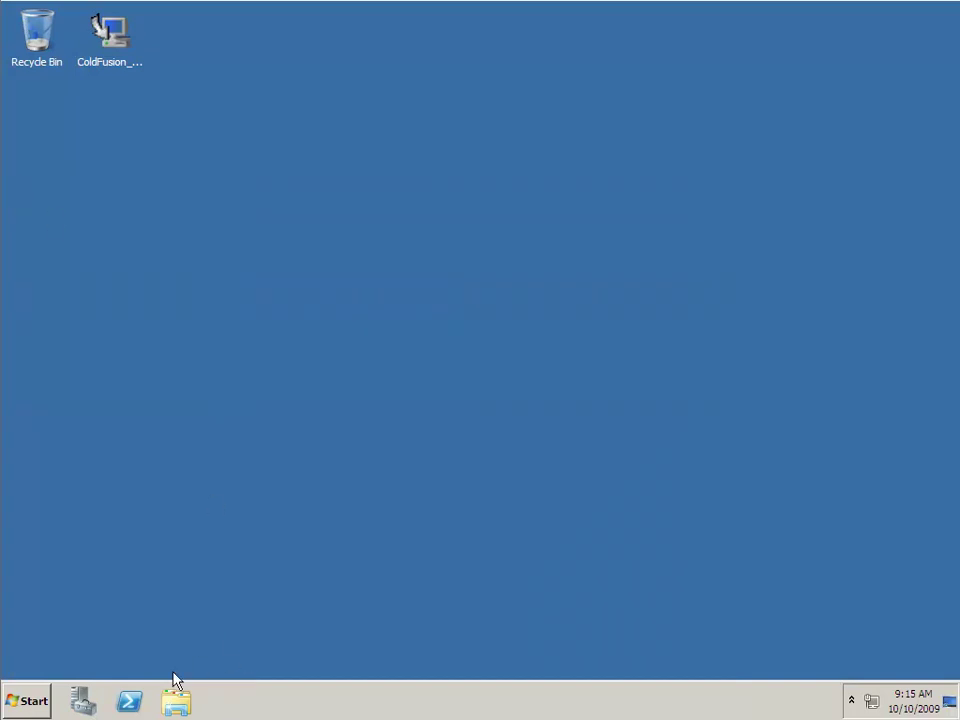
click(30, 700)
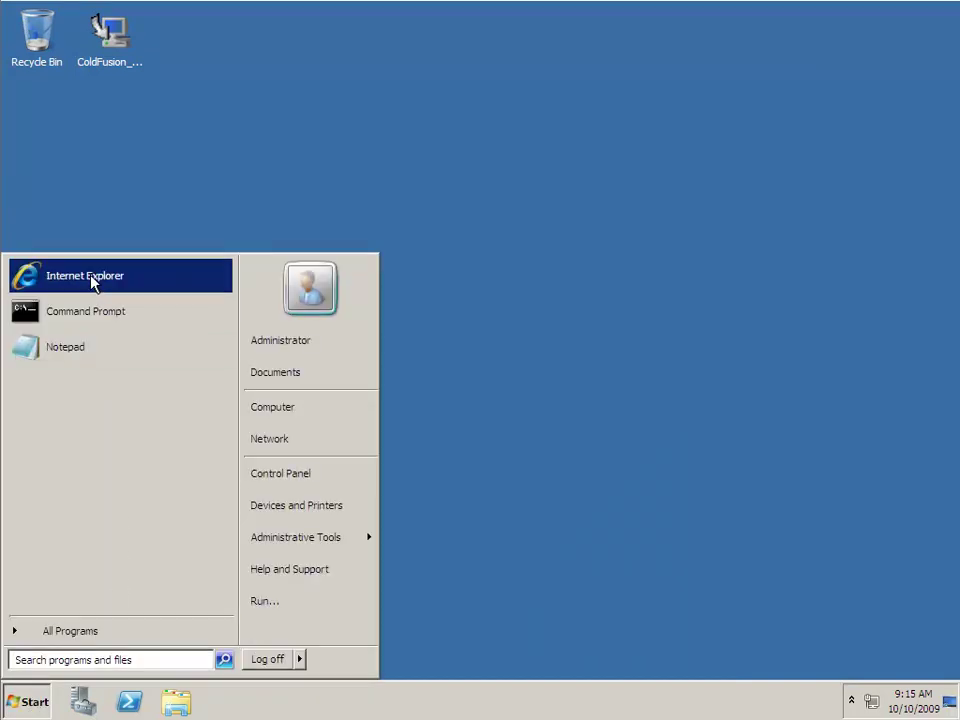
click(122, 278)
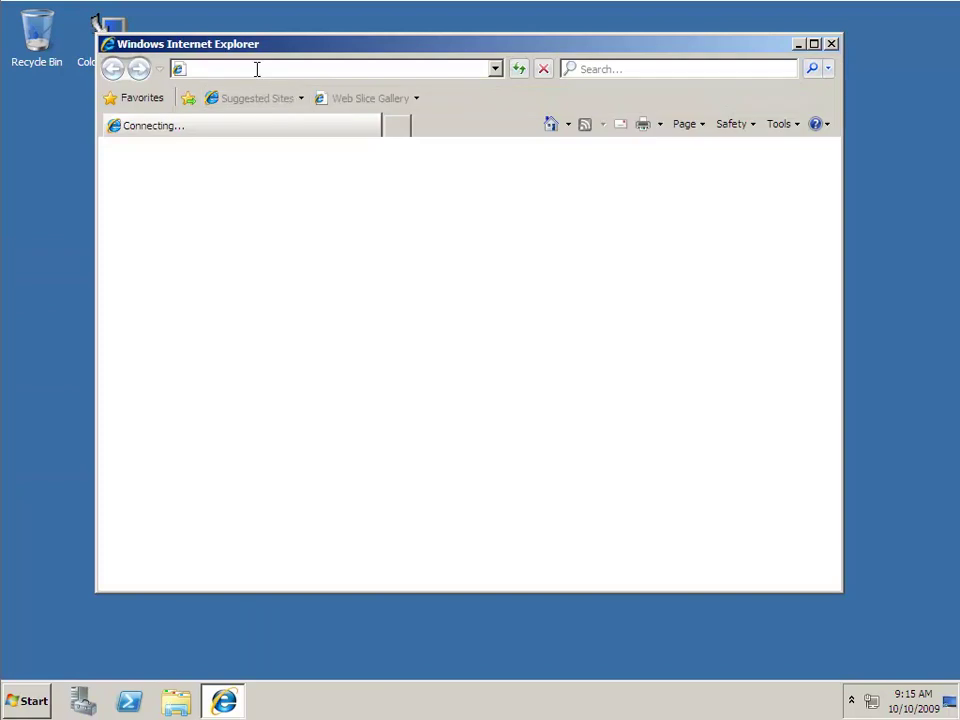
- Load localhost to confirm the IIS7 welcome page, then close the browser
click(257, 72)
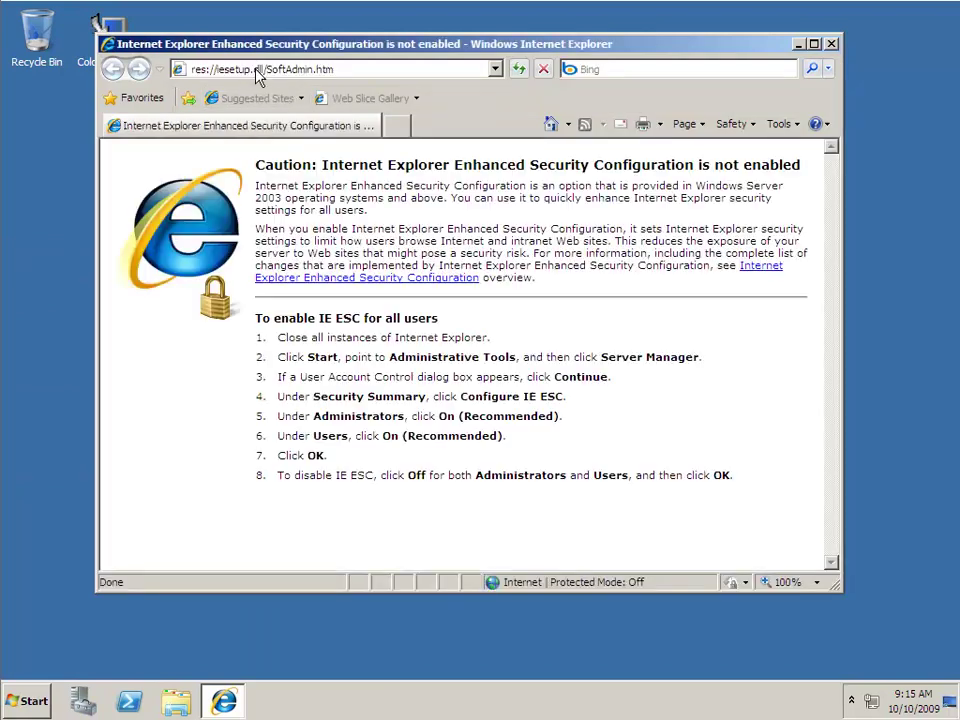
text(localho)
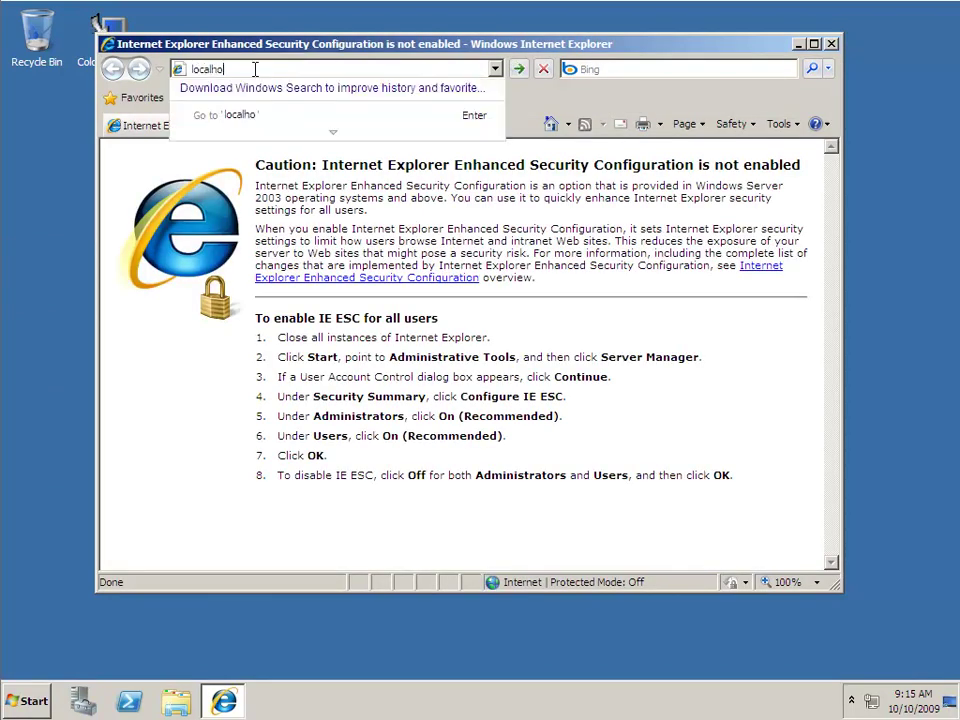
text(st)
key(Return)
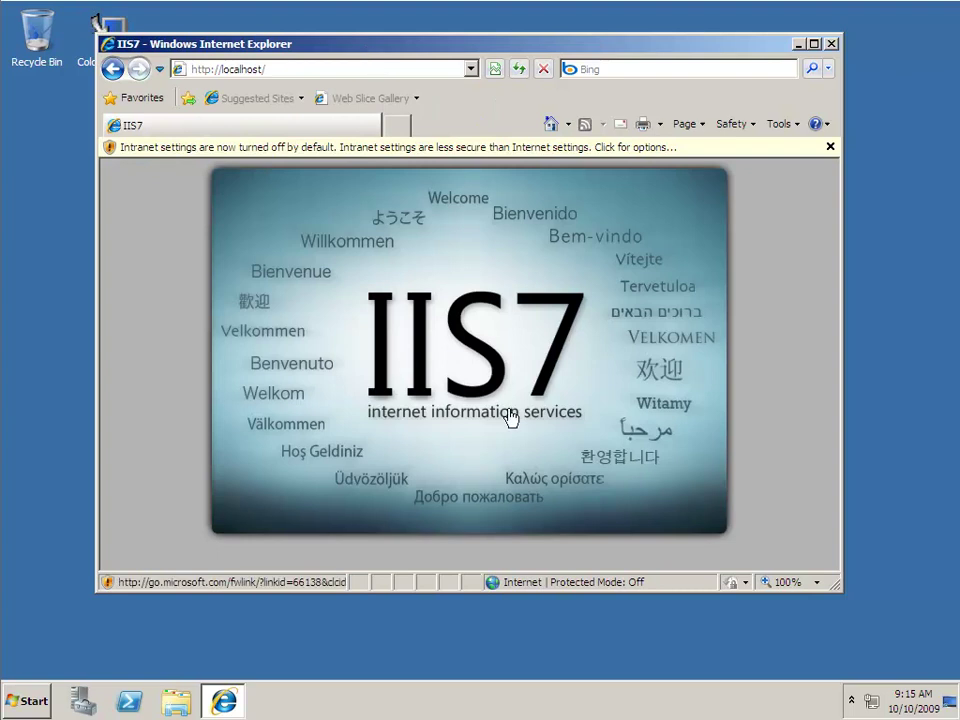
click(828, 45)
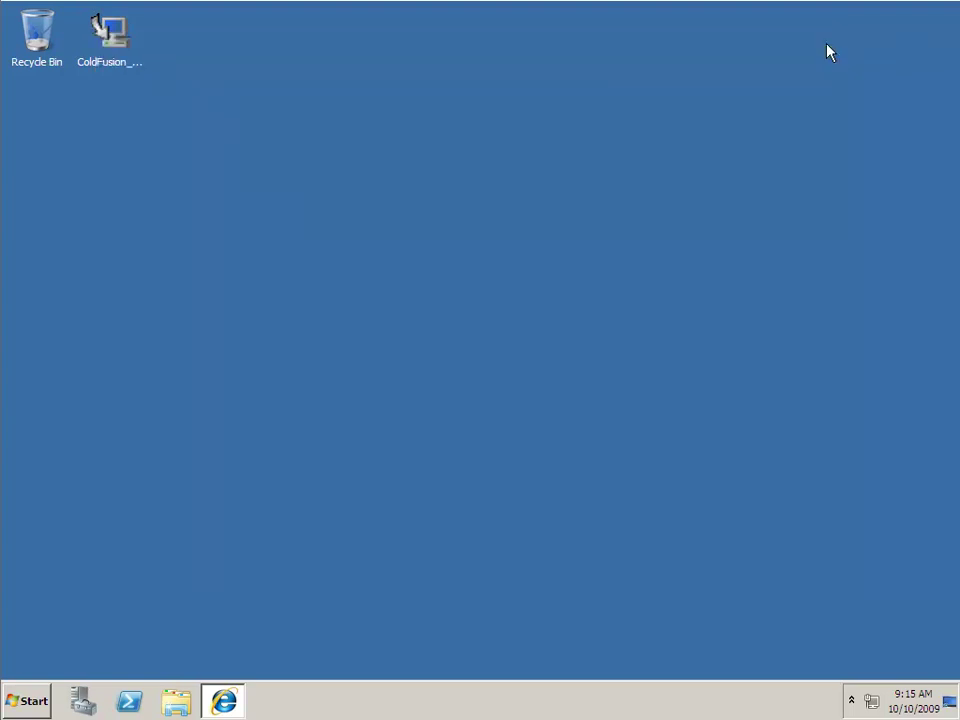
- Launch the ColdFusion 9 installer, accept the license, and choose the 30-day trial with Server configuration
double_click(114, 37)
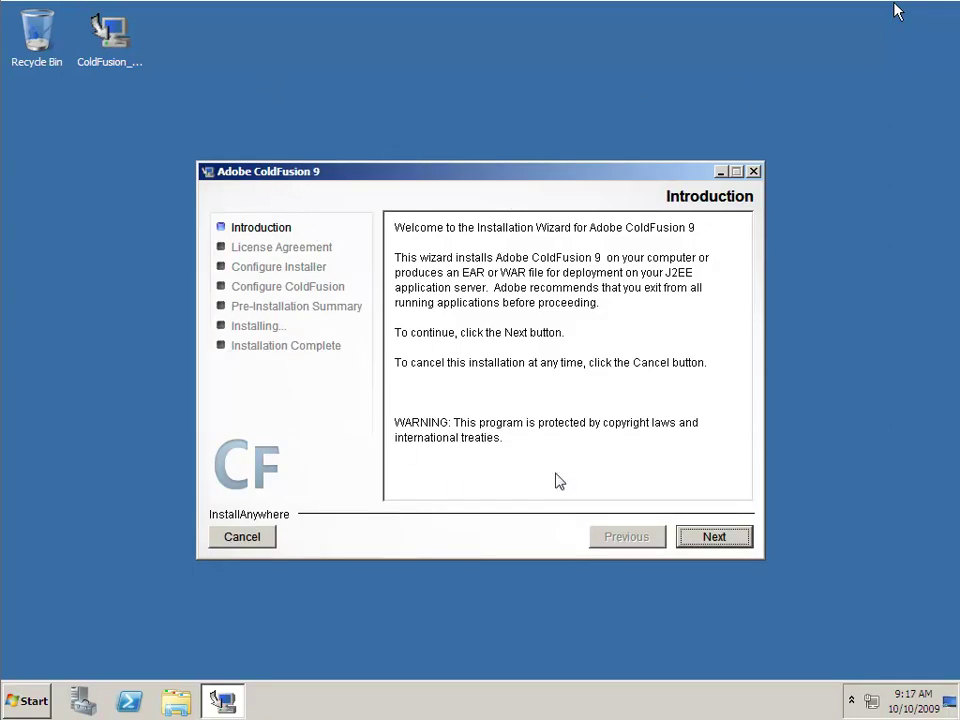
click(715, 540)
click(515, 463)
click(714, 537)
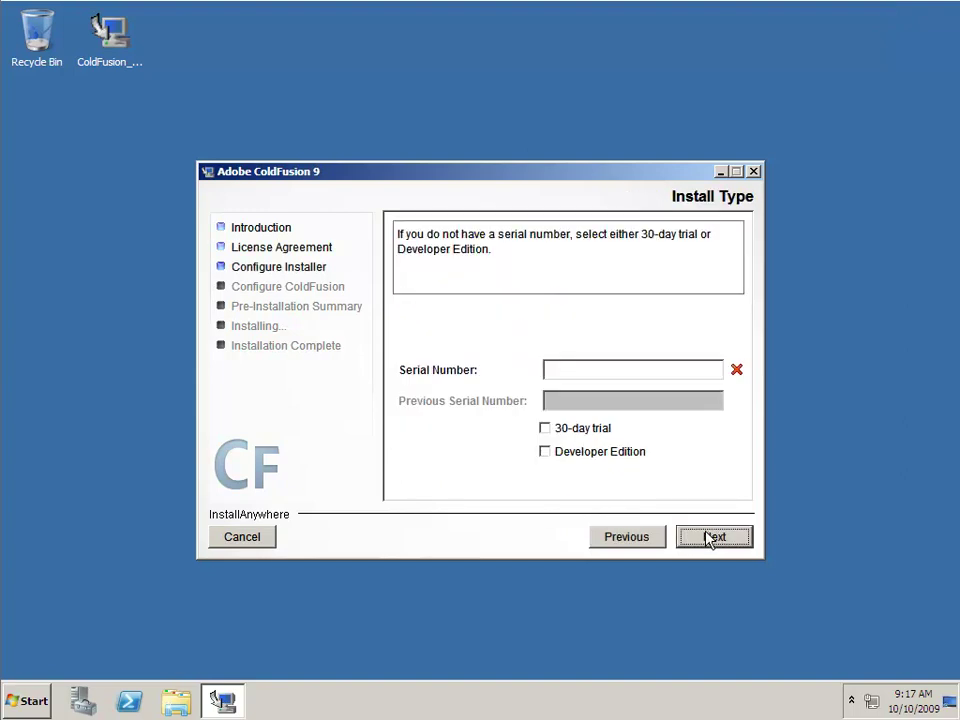
click(546, 429)
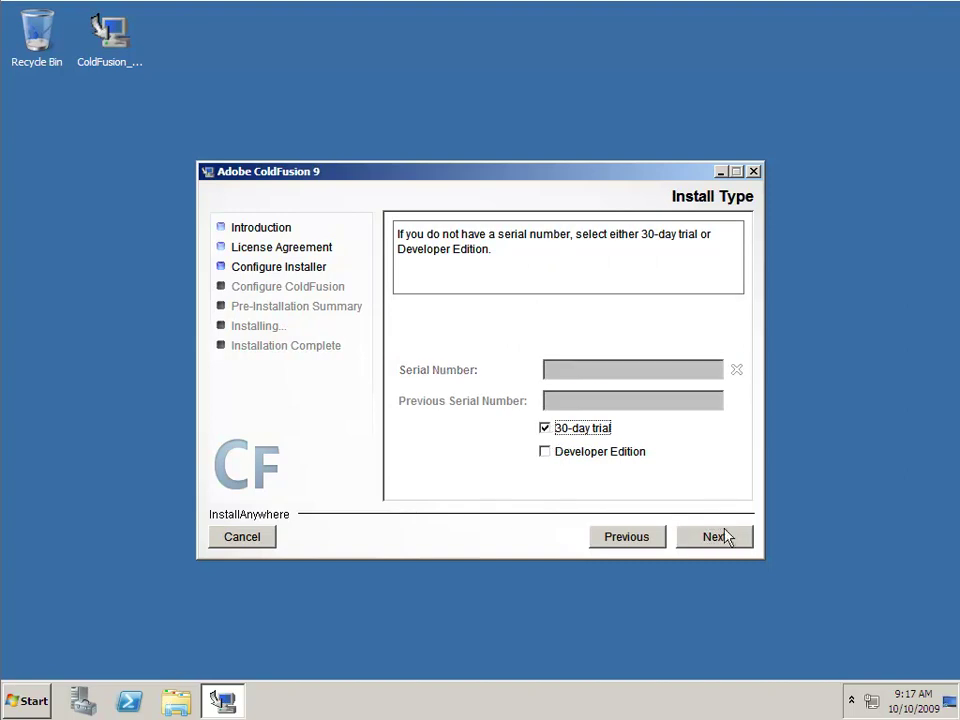
click(718, 536)
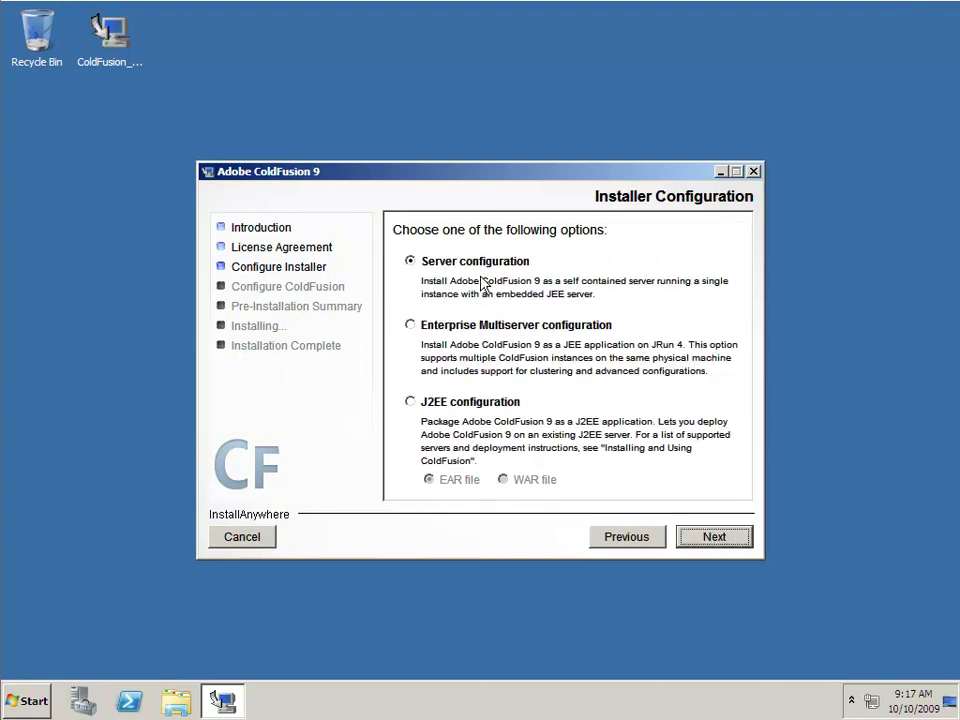
click(714, 538)
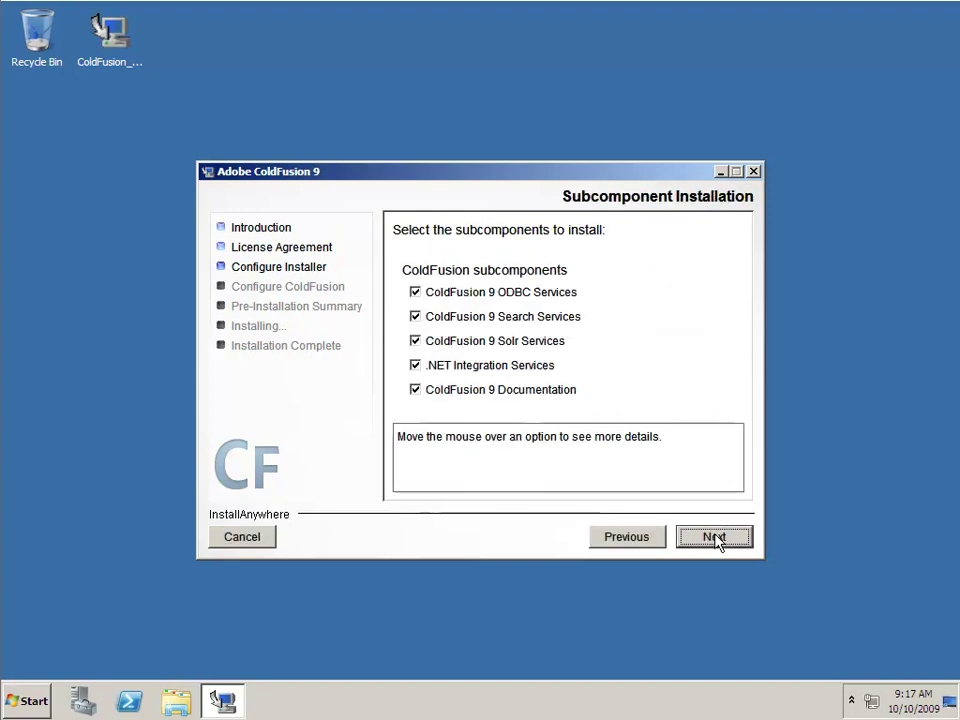
- Uncheck Search, Solr, .NET Integration, Documentation and ODBC Services subcomponents
click(510, 321)
click(463, 343)
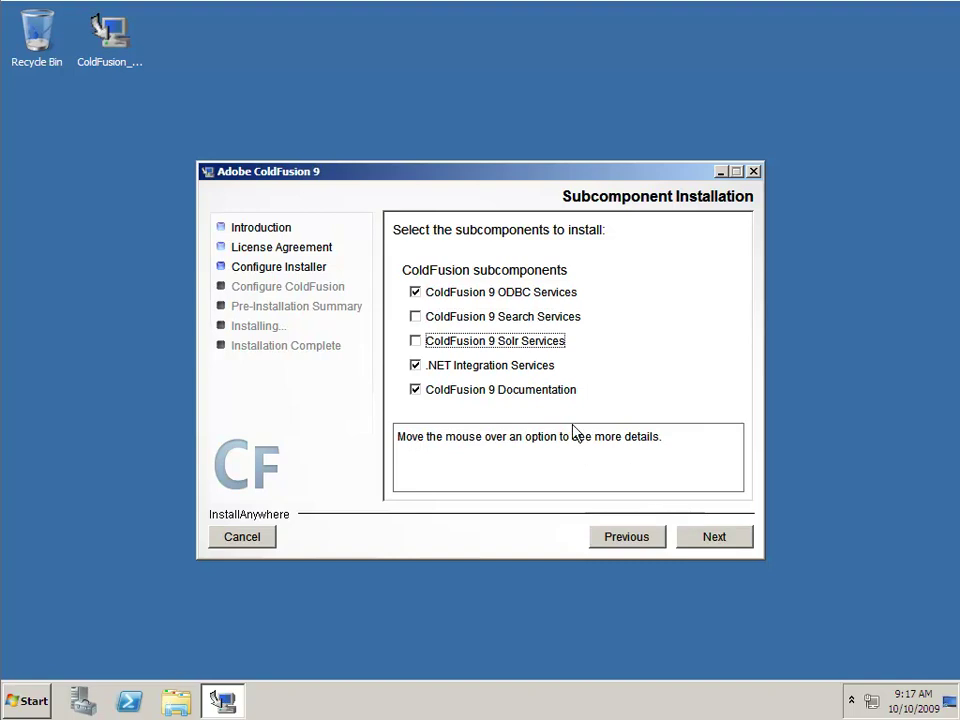
click(479, 366)
click(506, 389)
click(708, 538)
click(527, 292)
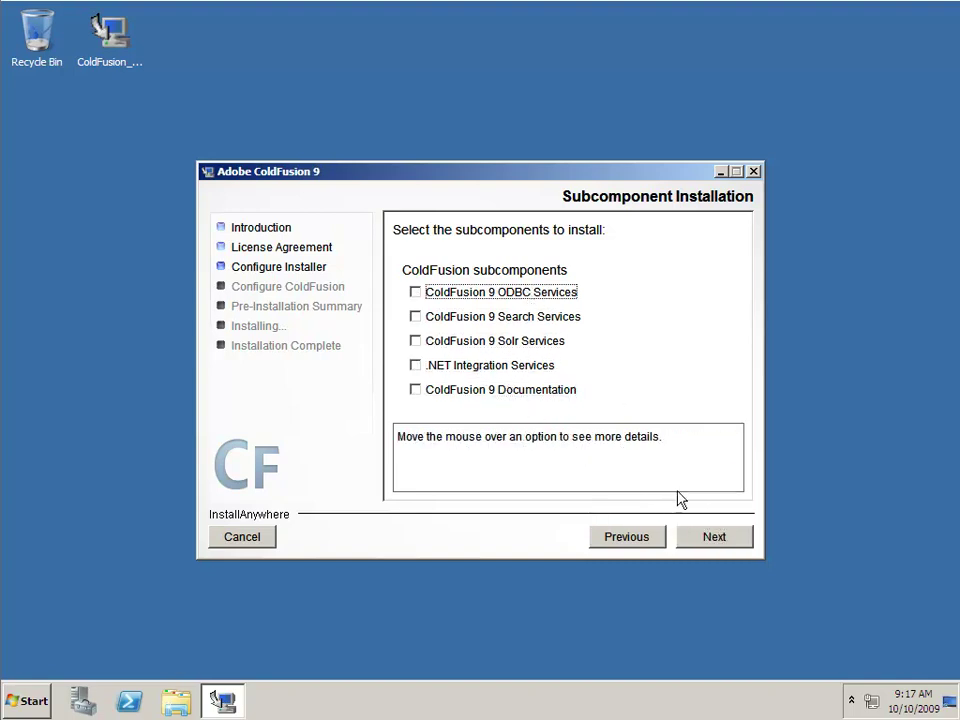
click(718, 538)
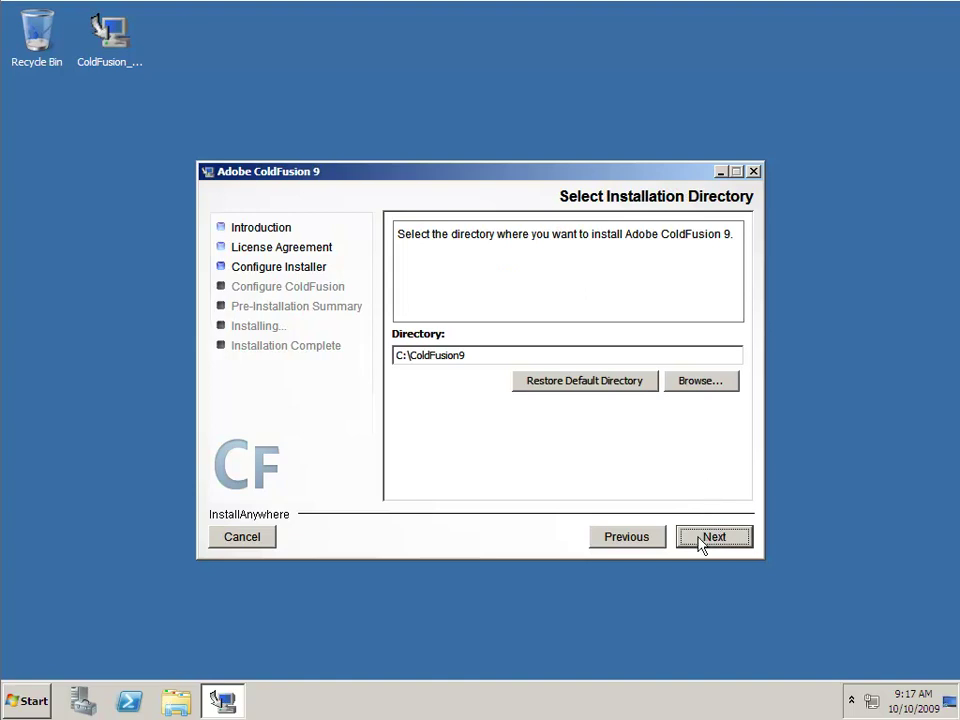
- Keep C:\ColdFusion9, configure all IIS websites, and keep the C:\inetpub\wwwroot web root
click(714, 538)
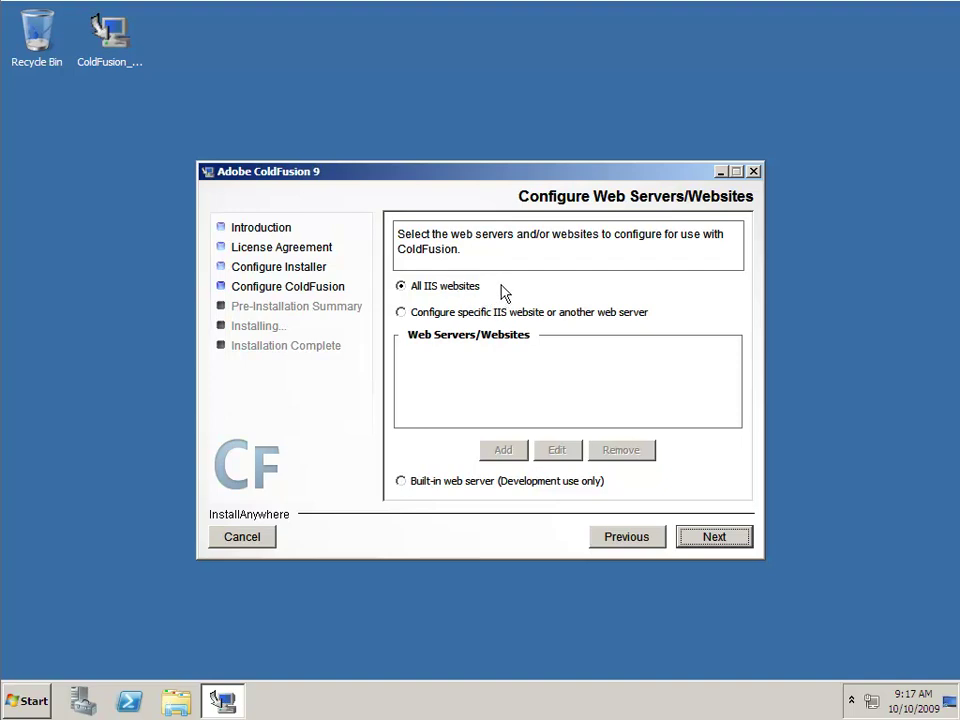
click(734, 538)
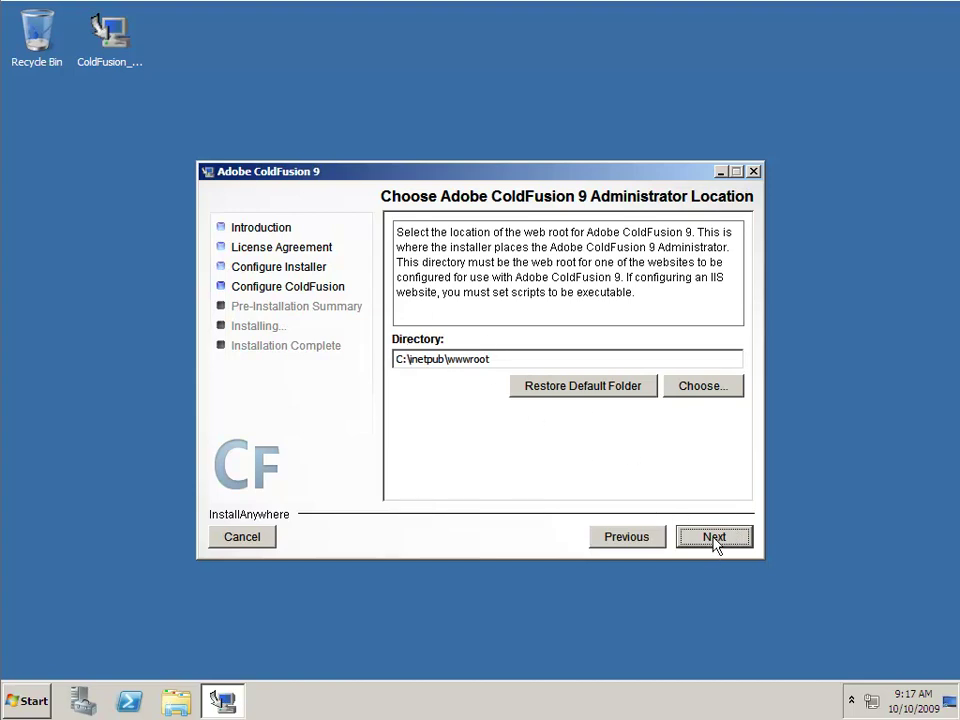
click(714, 540)
- Enter and confirm the ColdFusion administrator password
text(***)
click(557, 431)
text(***)
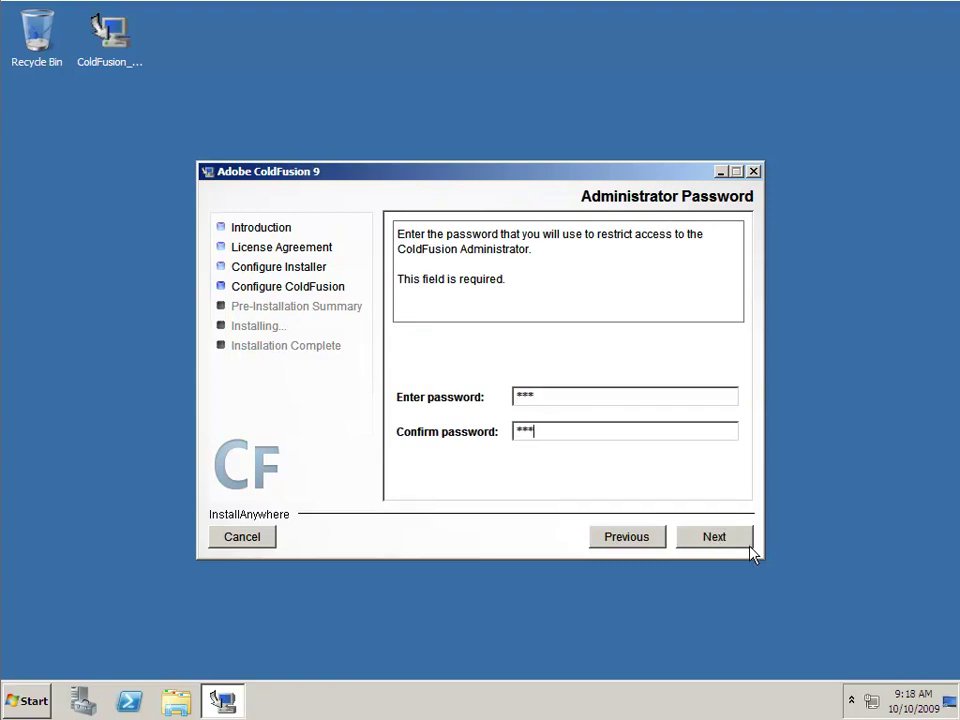
click(736, 551)
- Enable RDS with a confirmed RDS password and review the pre-installation summary
click(465, 413)
click(540, 446)
text(***)
click(543, 480)
text(***)
click(720, 549)
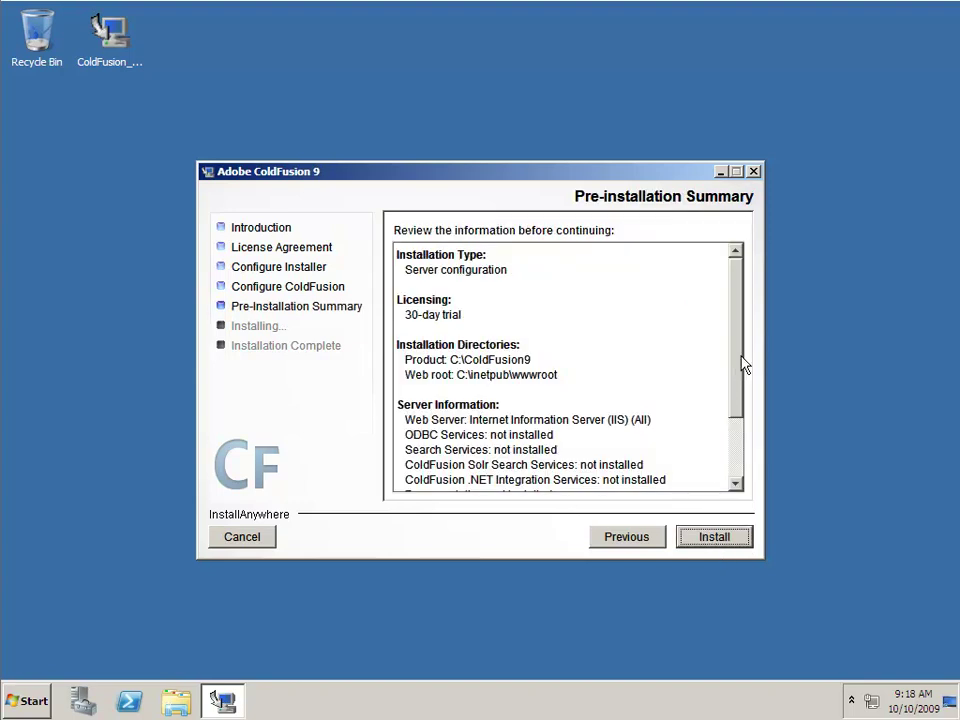
drag(742, 358, 735, 465)
- Install ColdFusion 9 and finish, leaving the Configuration Wizard set to launch
click(712, 539)
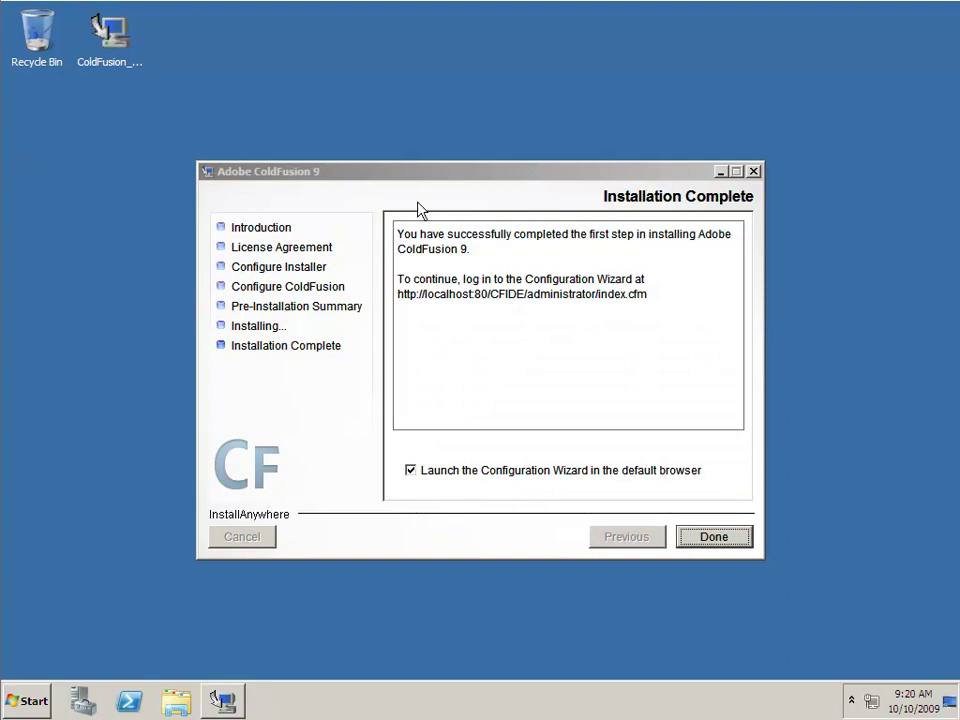
click(714, 540)
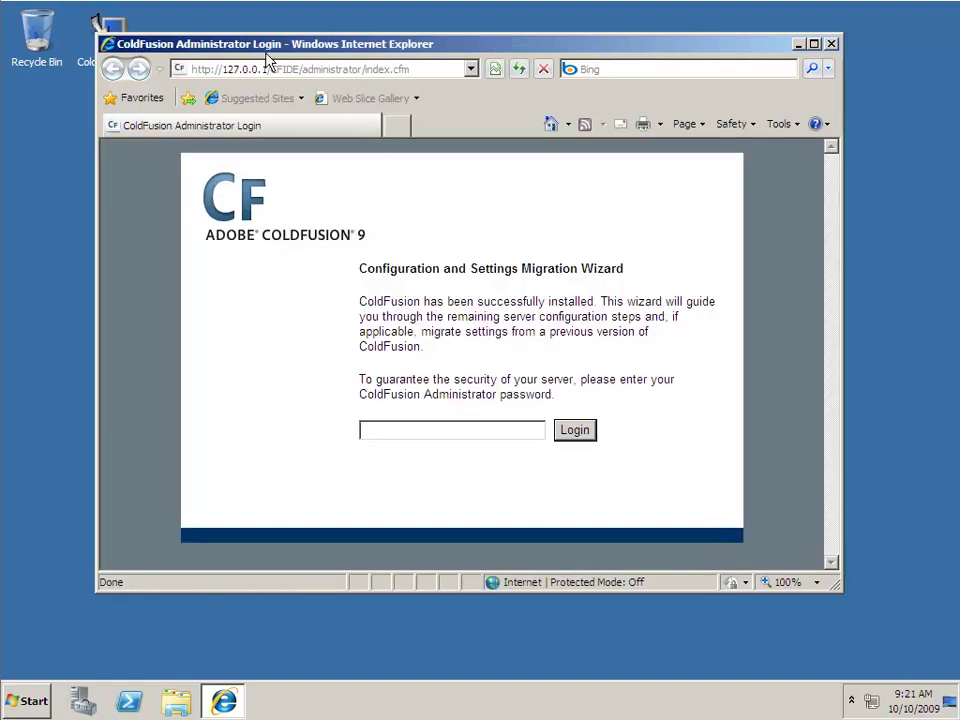
- Log in to the Configuration Wizard with the administrator password and open a second browser tab
text(abc)
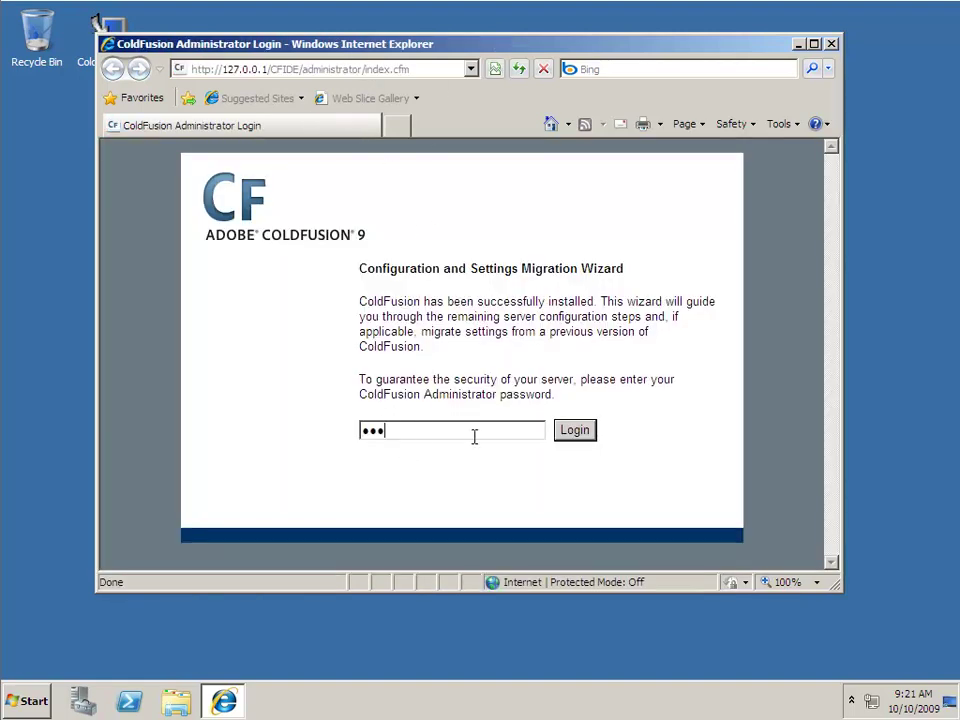
click(580, 434)
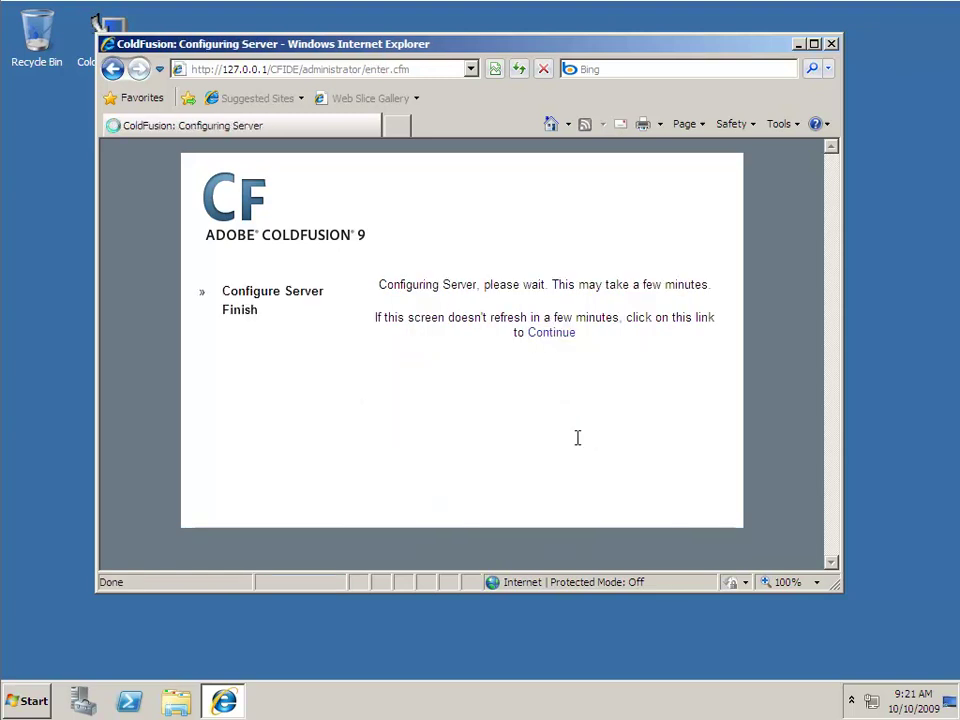
click(396, 132)
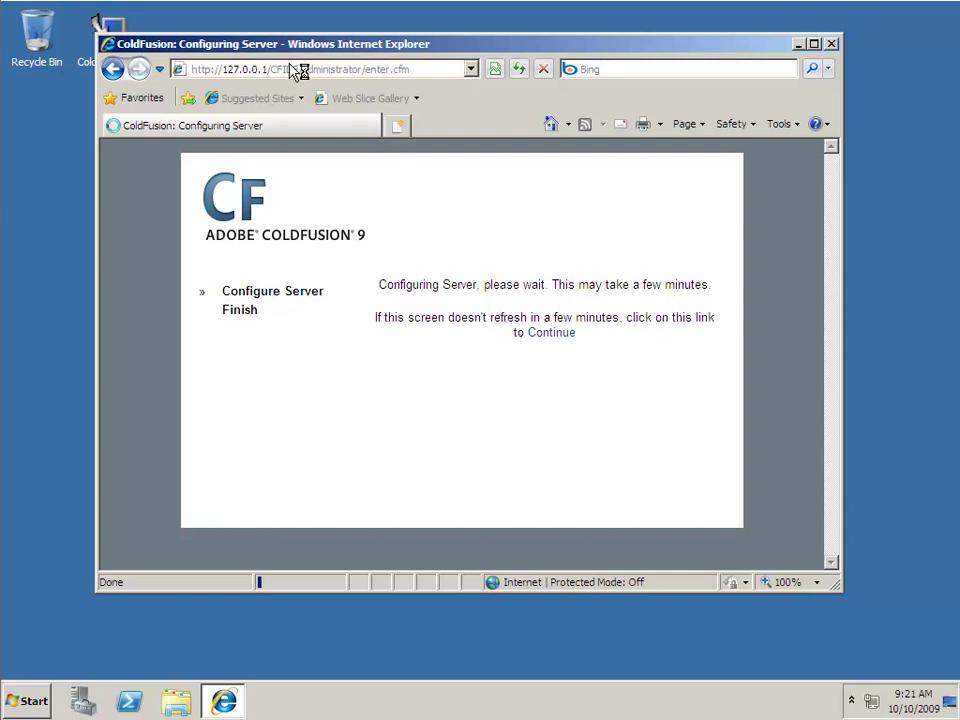
click(288, 69)
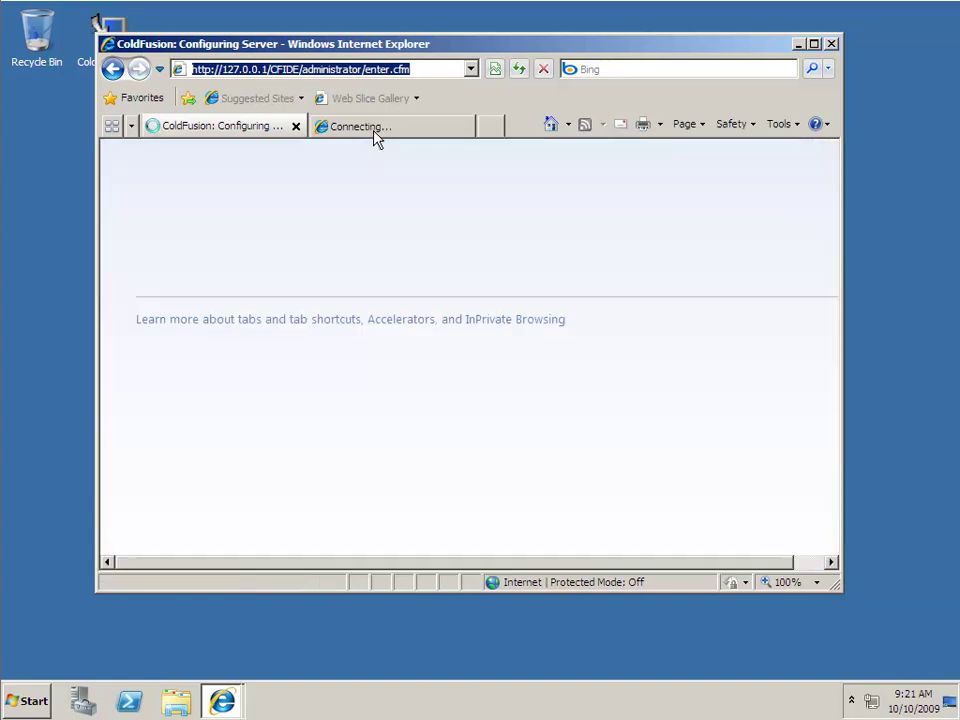
text(loc)
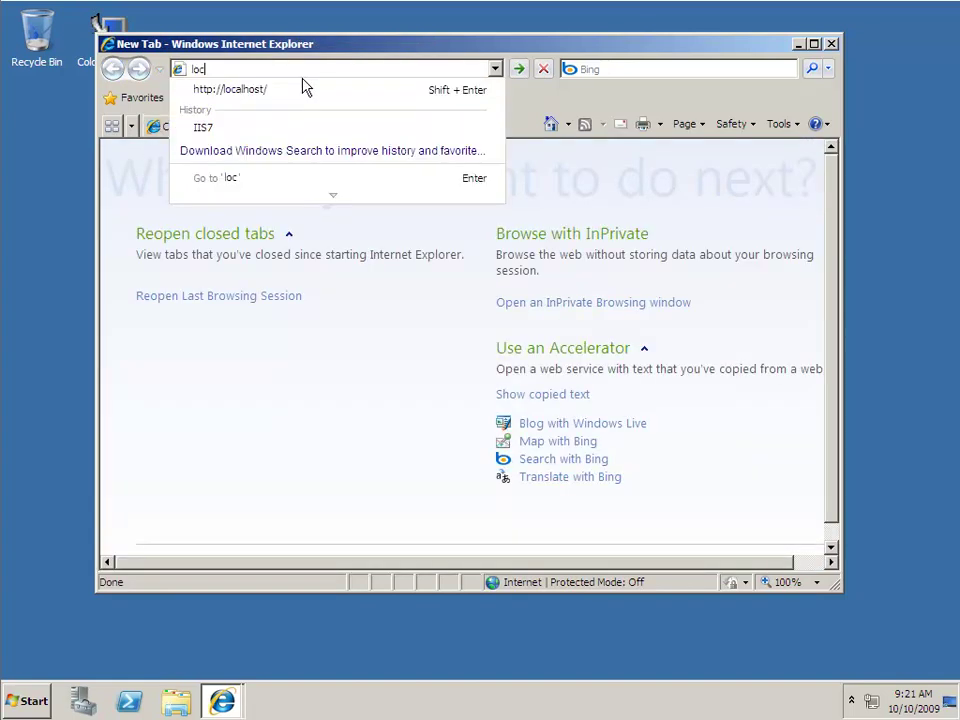
click(303, 88)
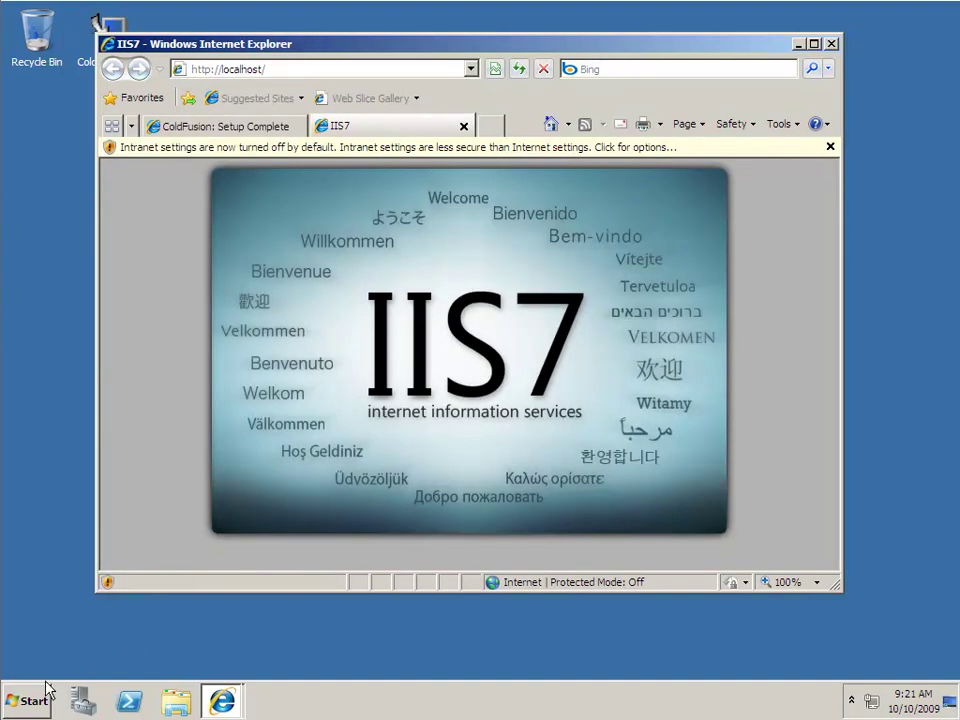
click(22, 701)
click(176, 706)
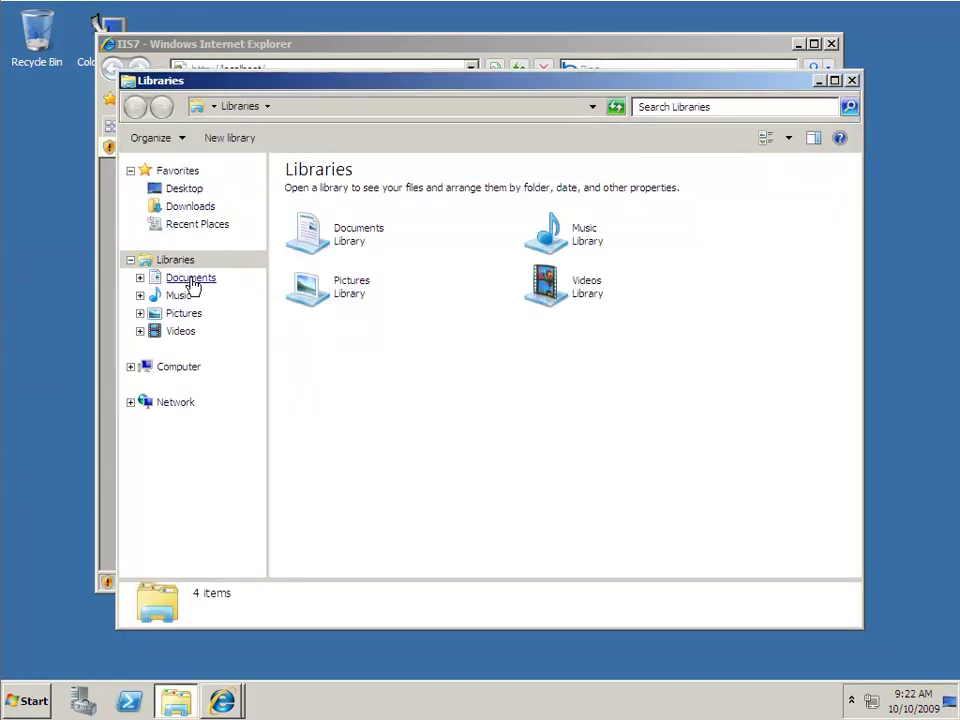
- Go to C:\inetpub\wwwroot and delete the iisstart and welcome files
click(195, 368)
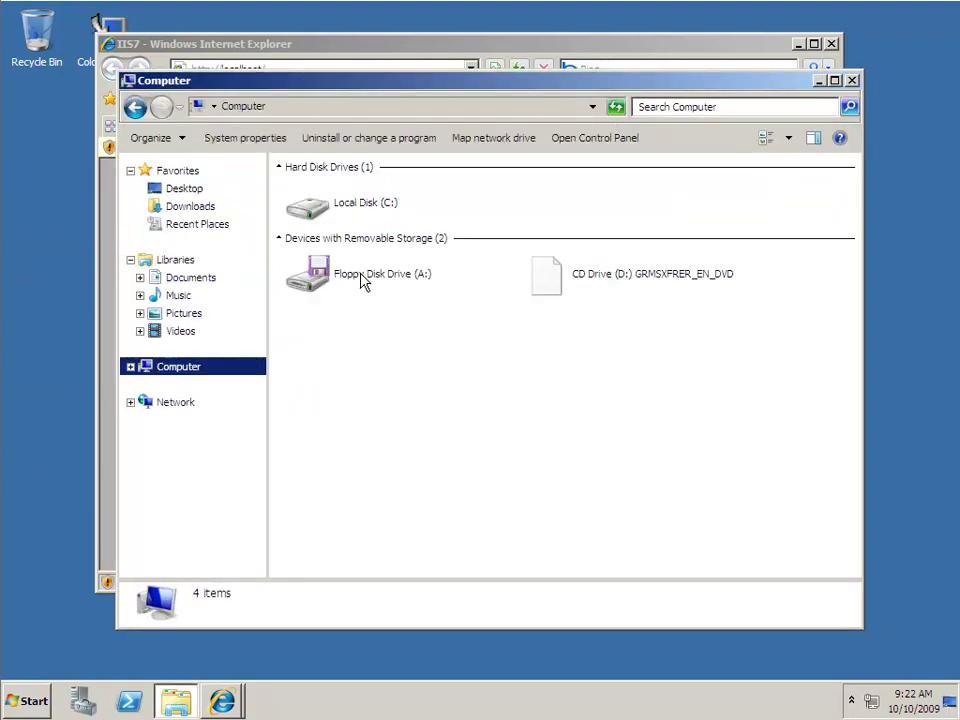
double_click(364, 215)
click(315, 214)
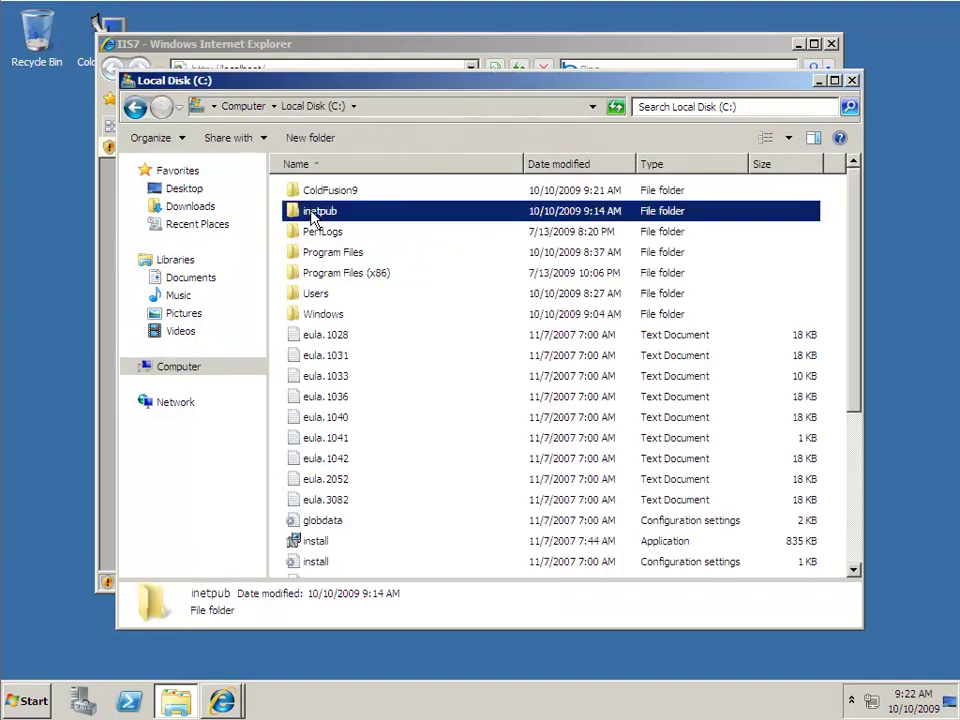
double_click(315, 218)
double_click(318, 278)
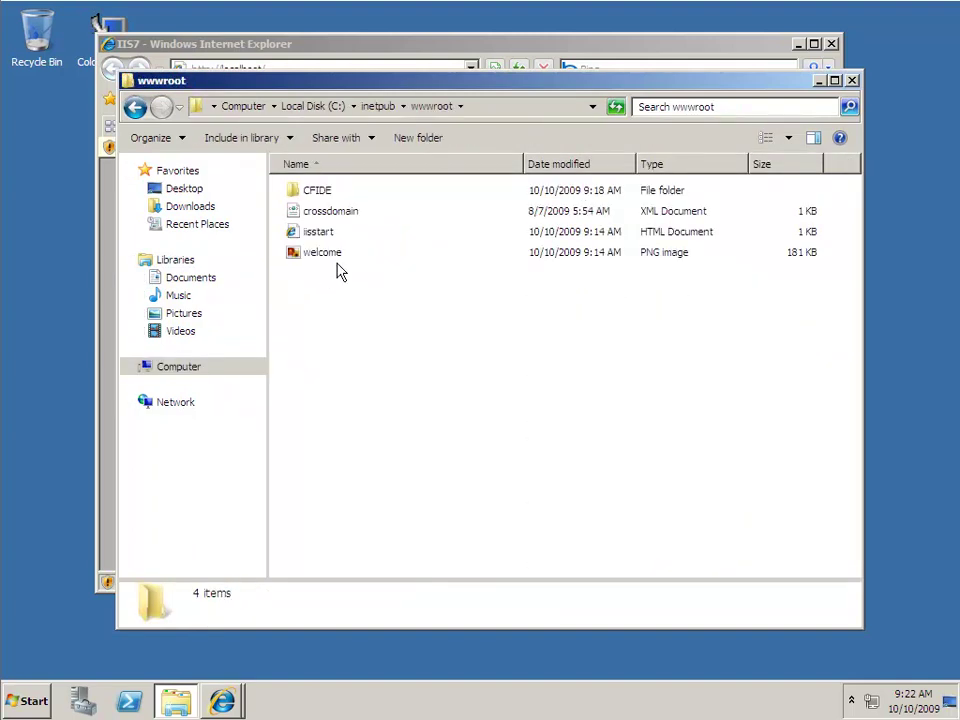
drag(340, 270, 309, 240)
right_click(308, 242)
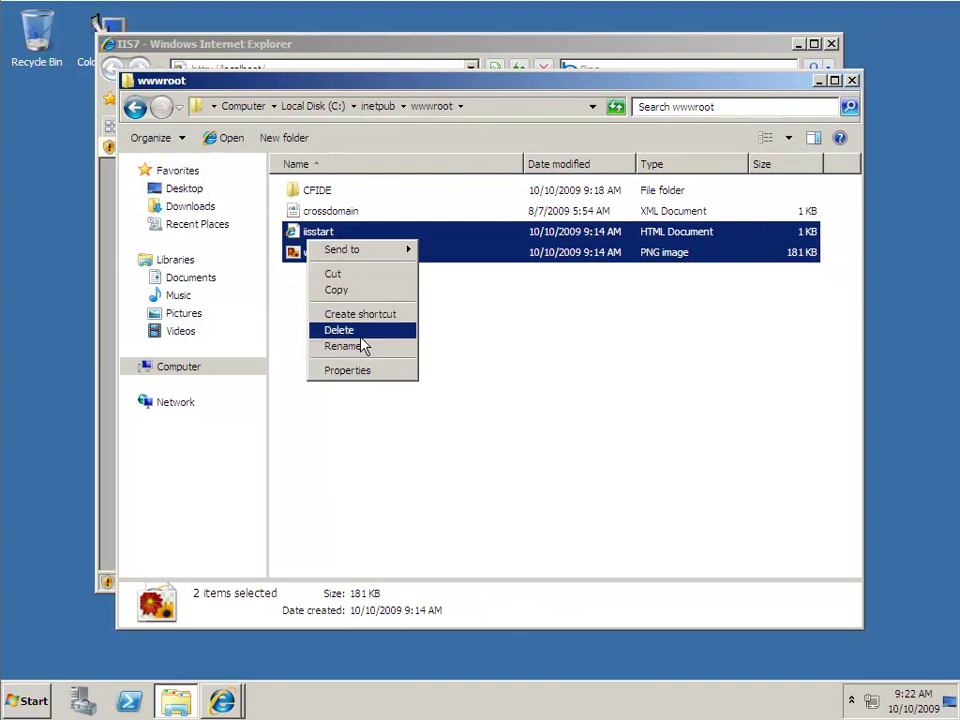
click(339, 330)
click(534, 367)
- Create a new text document in wwwroot named index.cfm
right_click(352, 288)
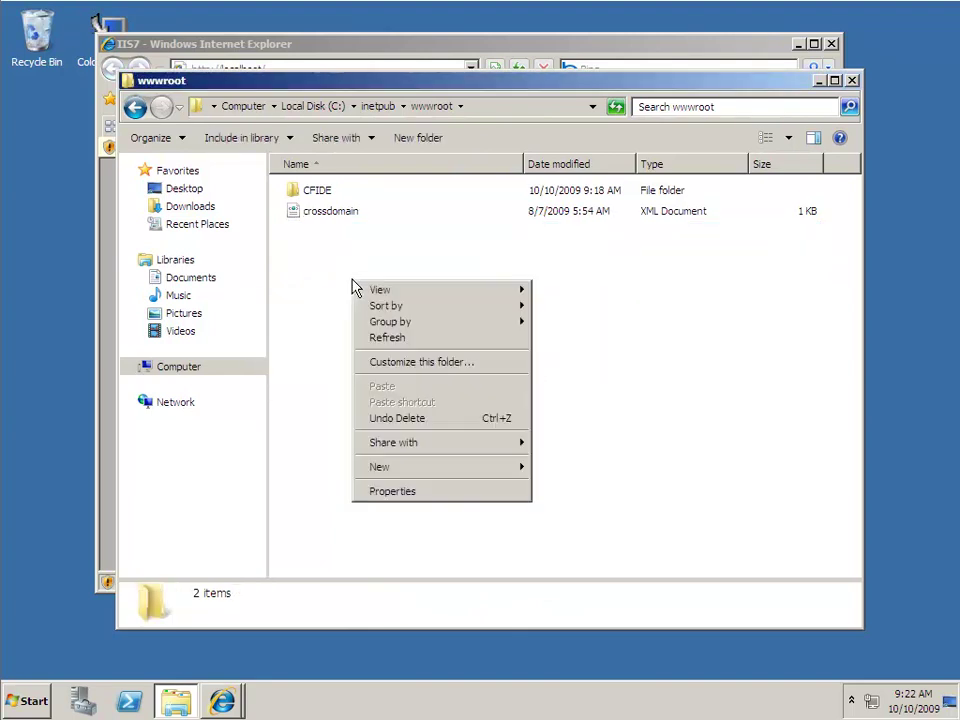
mouse_move(407, 466)
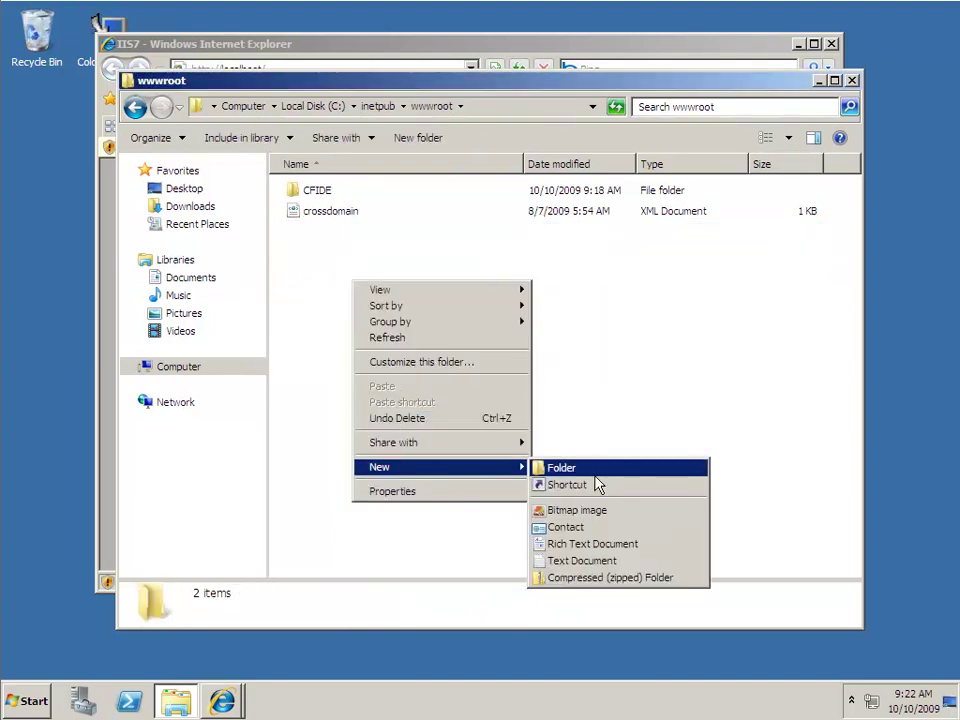
click(612, 561)
text(index.cfm)
key(Return)
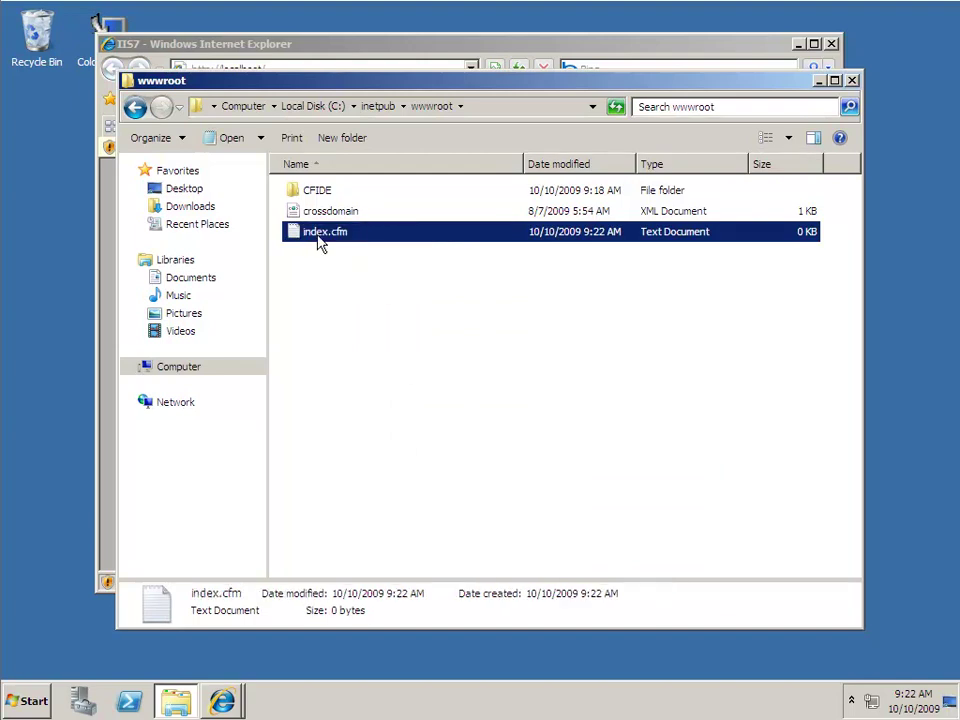
- Write <cfscript> writeDump(server); </cfscript> into index.cfm, save, and close Notepad and Explorer
double_click(303, 231)
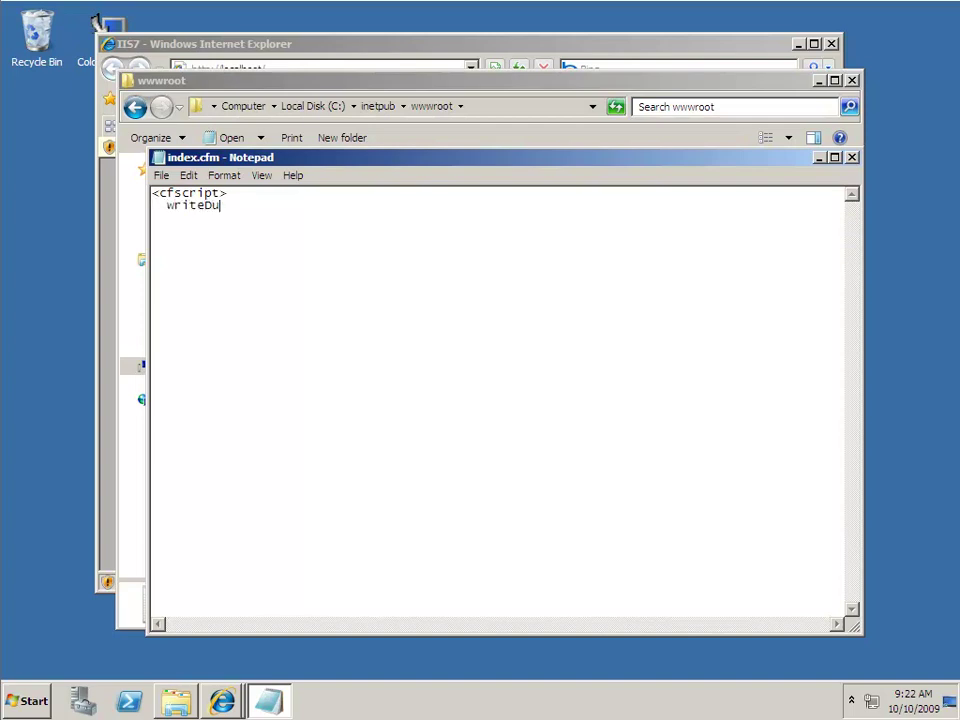
text(server);)
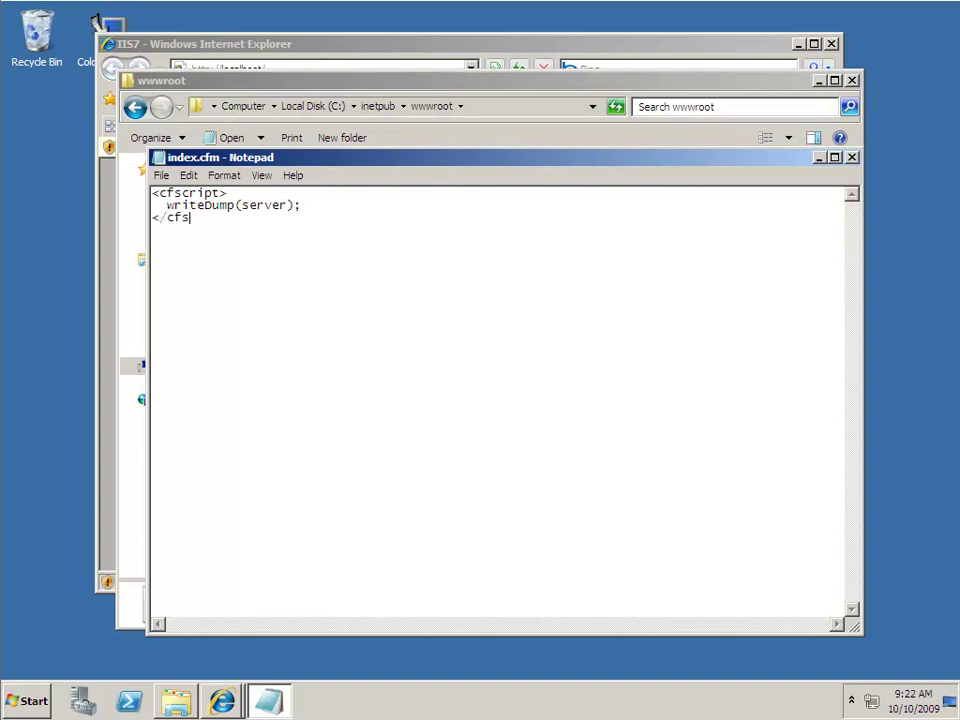
click(166, 177)
click(177, 226)
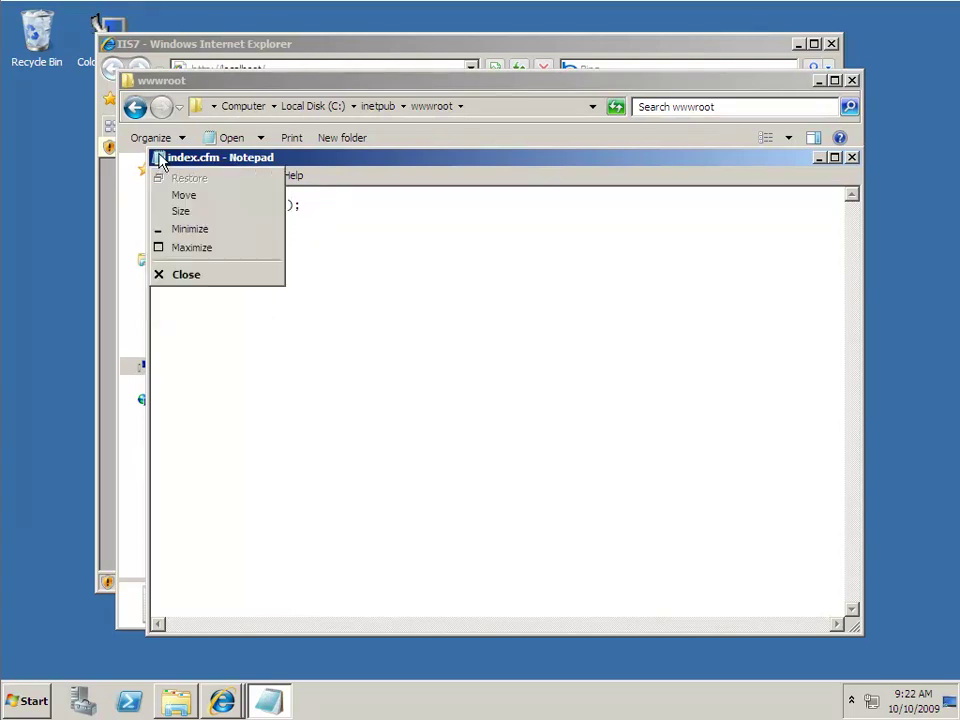
double_click(158, 157)
click(852, 81)
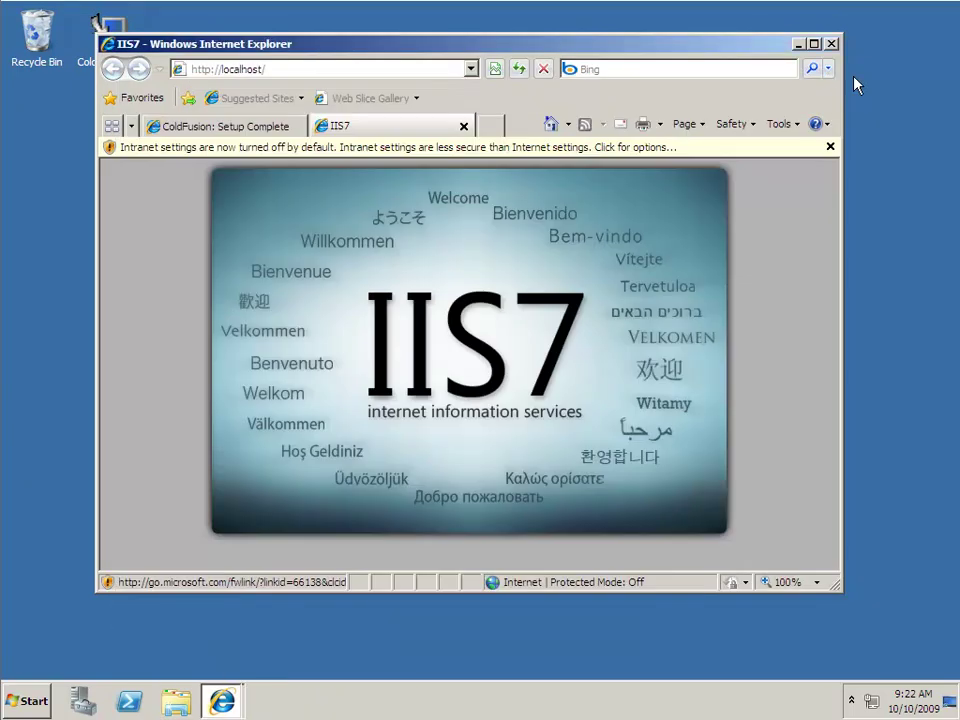
- Finish ColdFusion setup and open ColdFusion Administrator in a maximized browser window
click(229, 127)
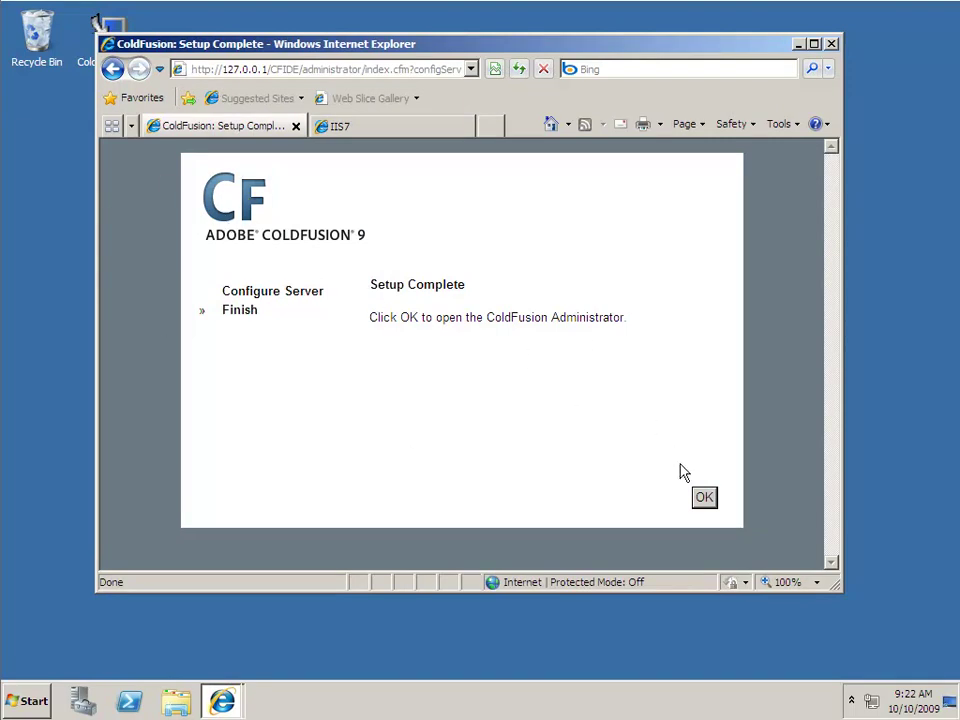
click(704, 499)
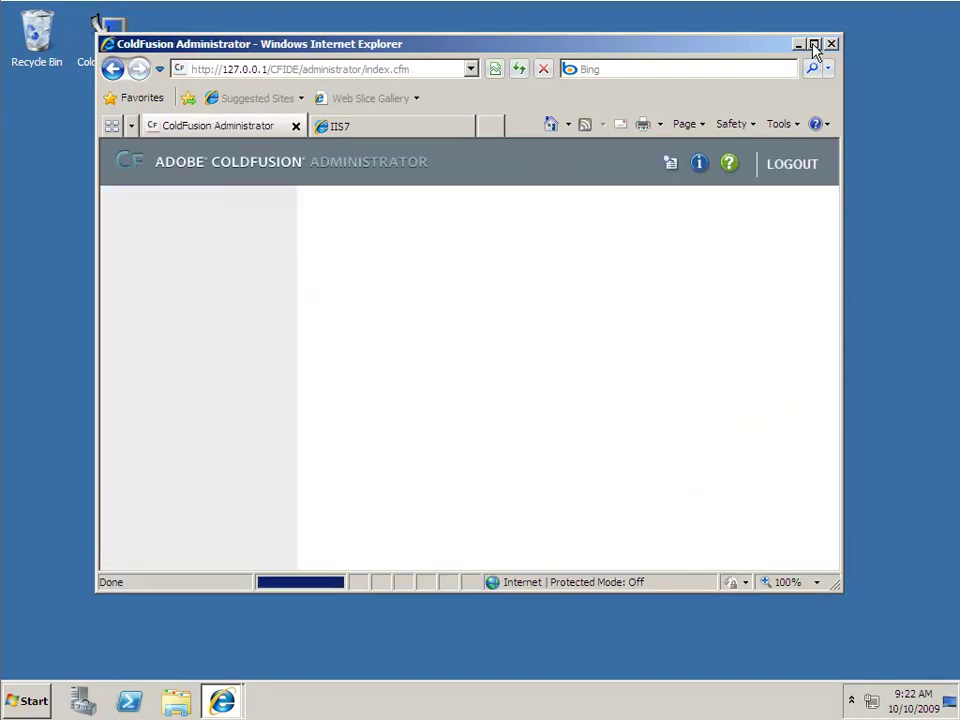
click(814, 44)
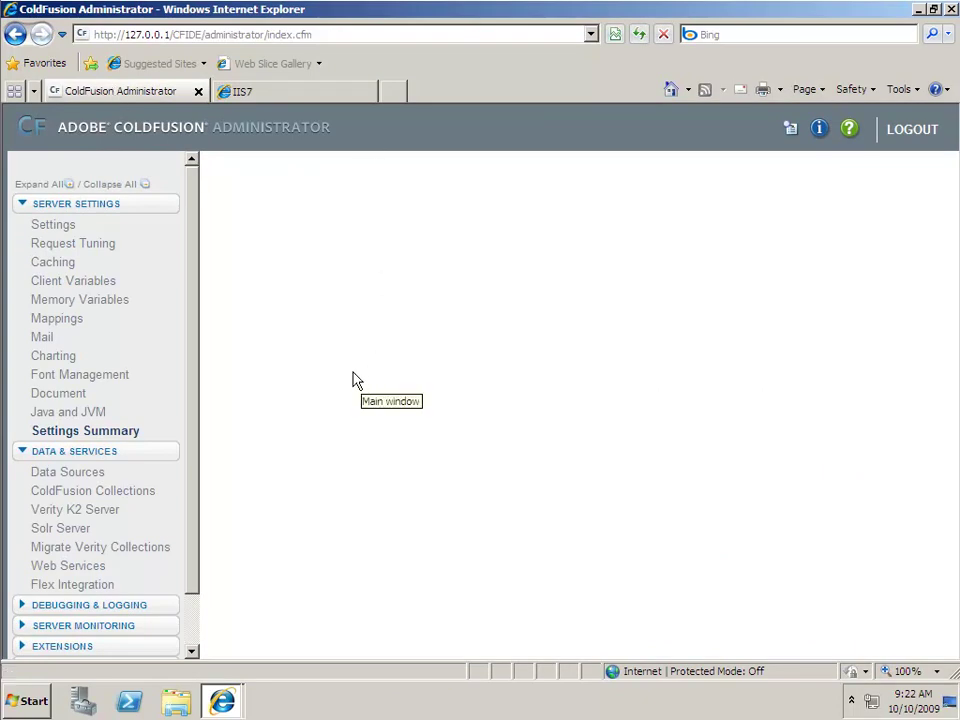
- Check the Windows Server 2008 and Java VM entries in the Settings Summary, then view the localhost server dump
click(98, 436)
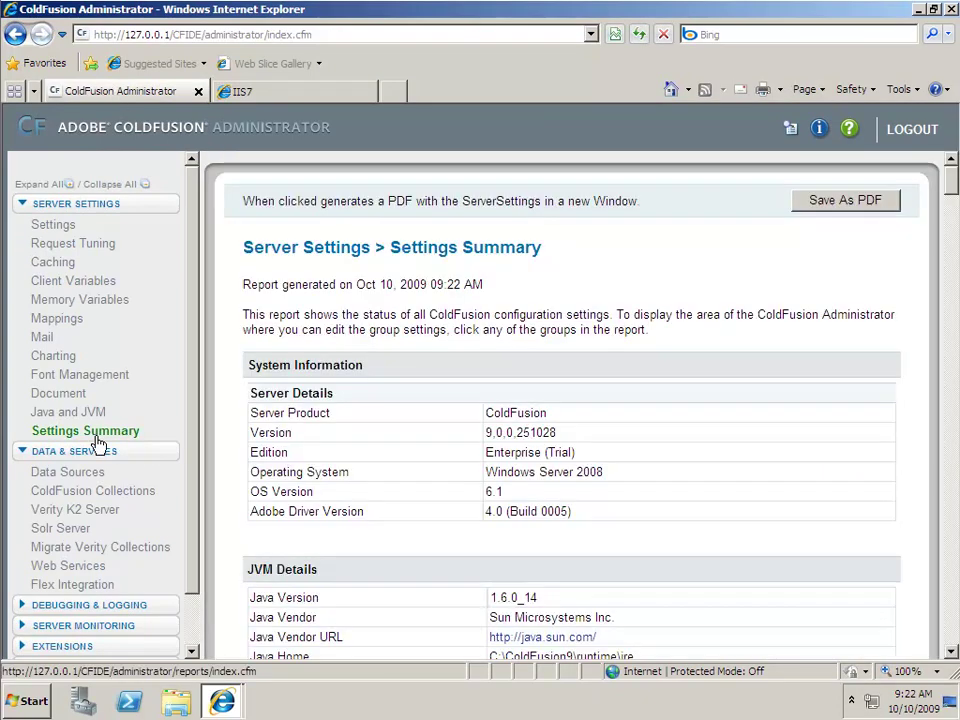
drag(617, 480, 485, 472)
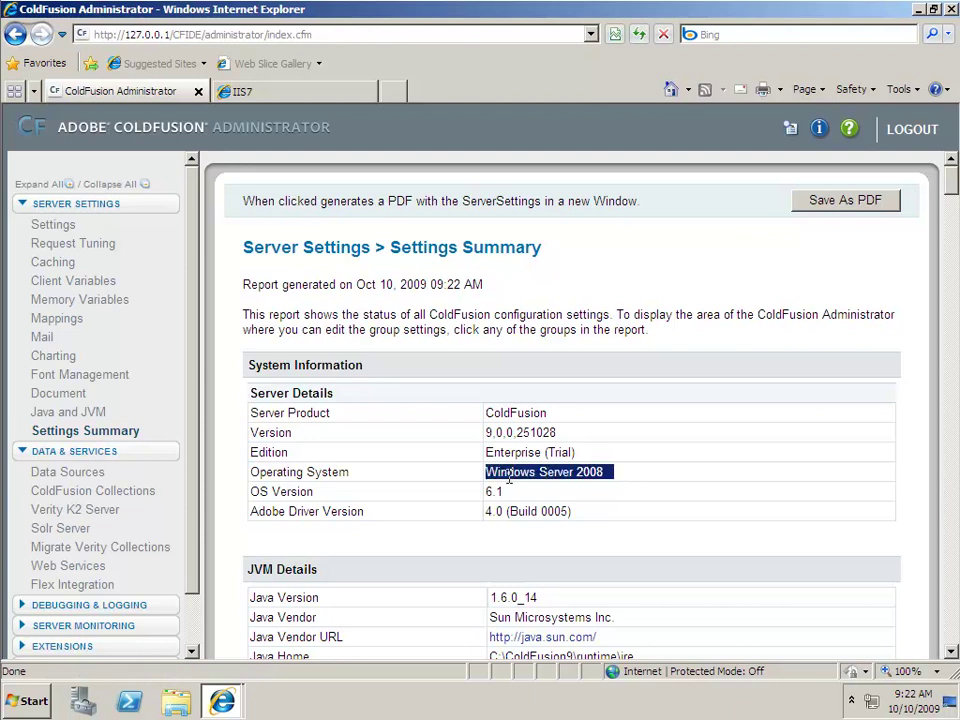
scroll(673, 467, down, 6)
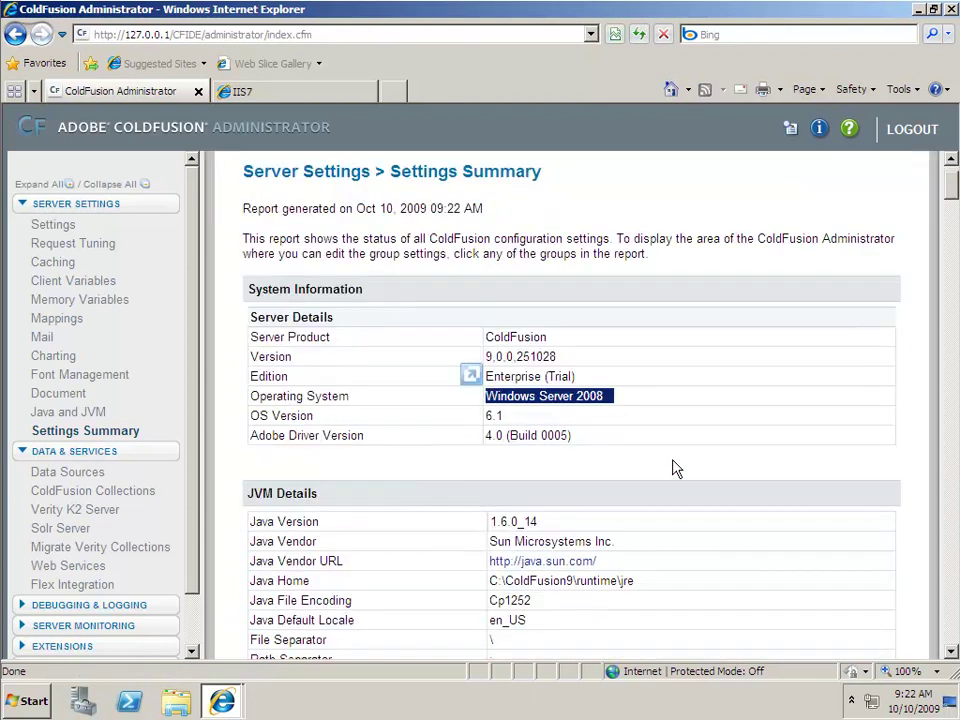
drag(700, 325, 489, 323)
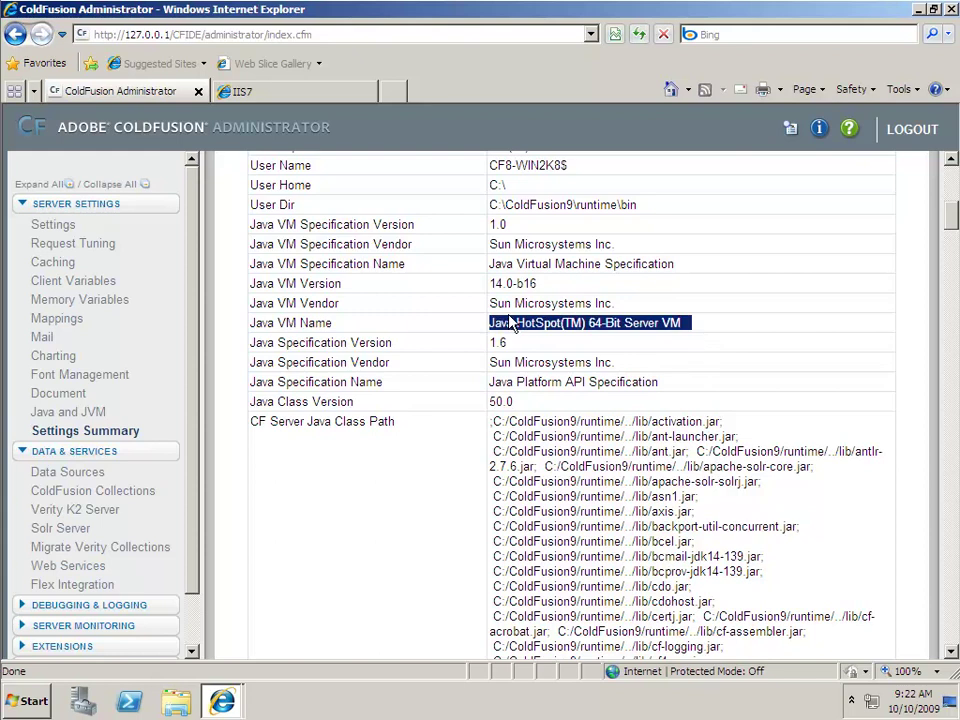
click(300, 91)
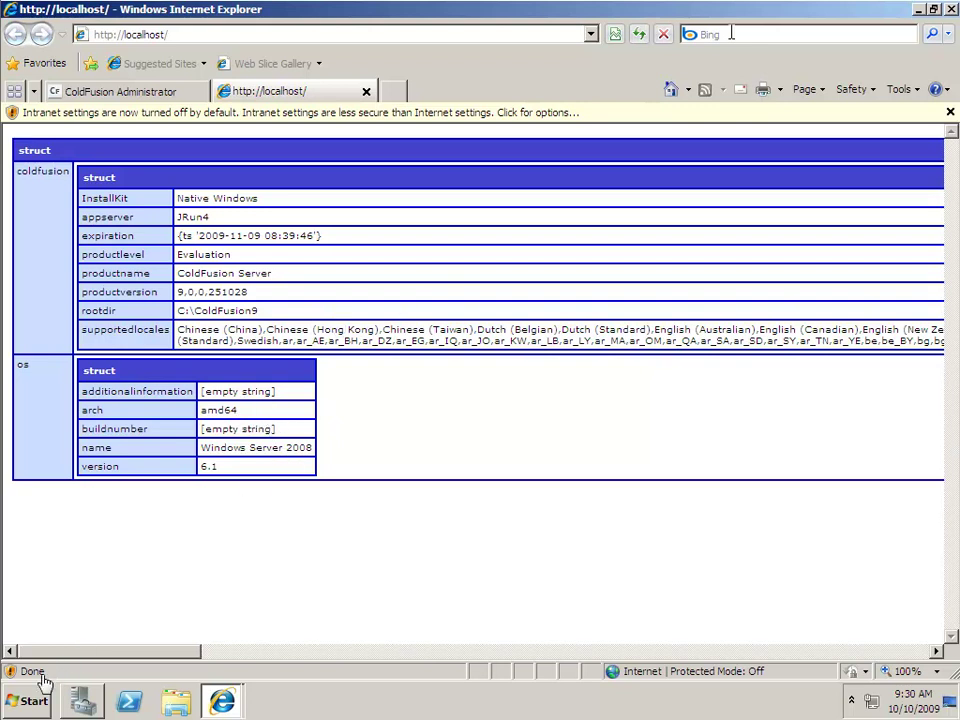
click(22, 700)
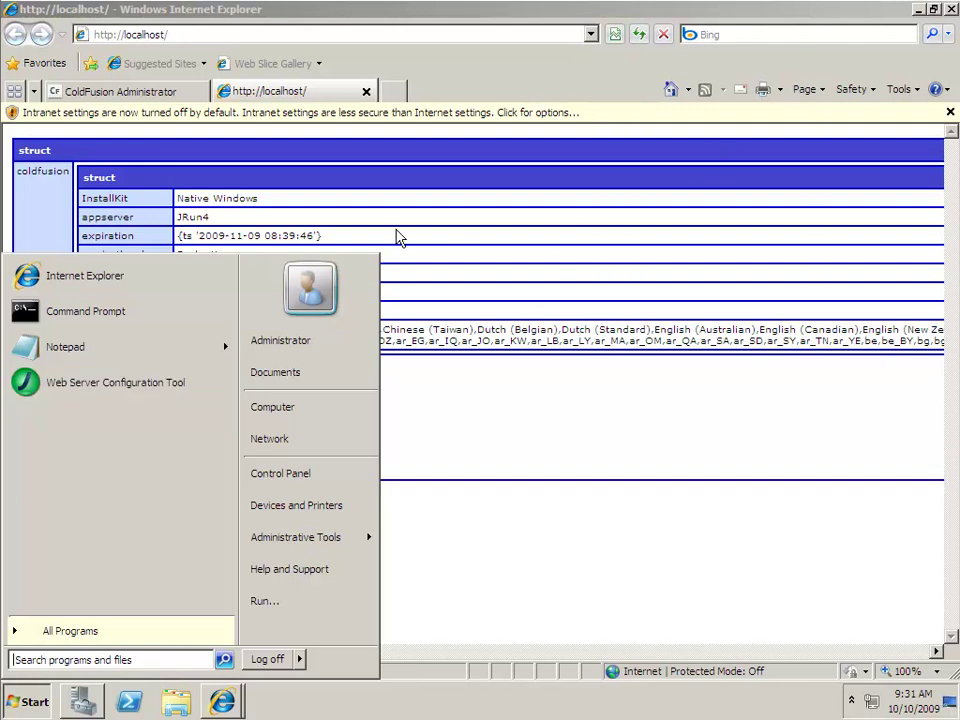
click(397, 215)
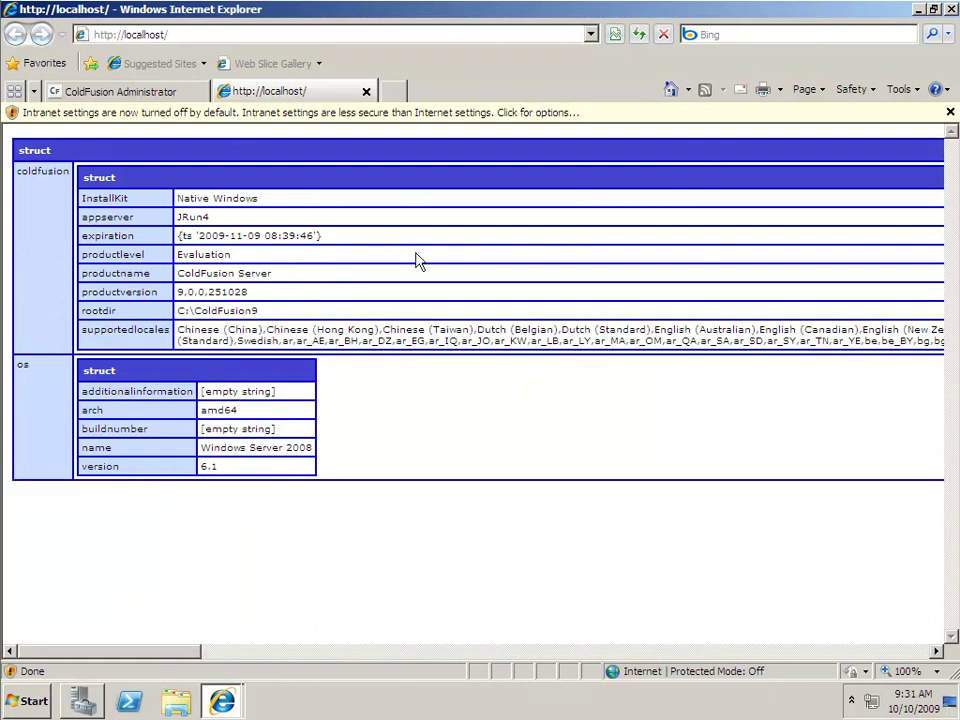